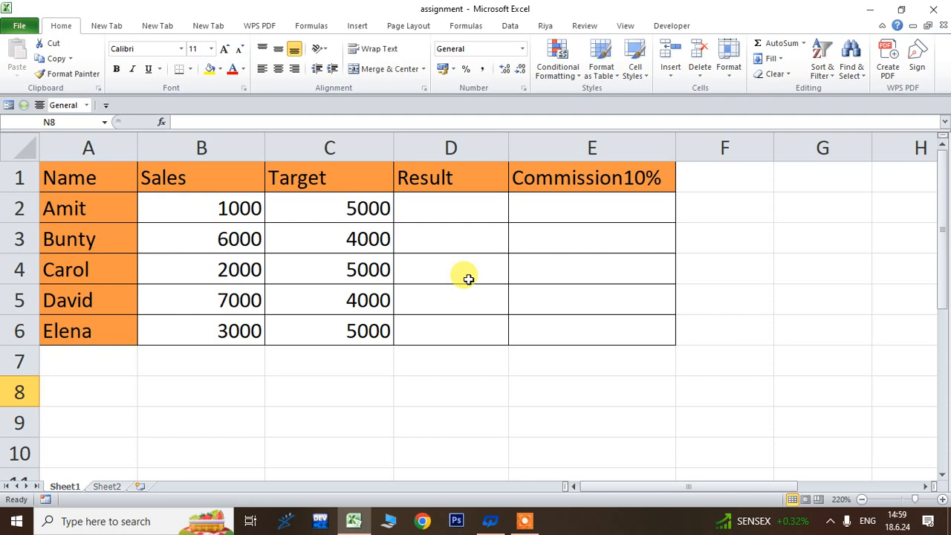
# Step: Enter the formula =IF(B2>=C2,"Achieved","Non Achieved") in cell D2 to compare sales with target
pyautogui.click(456, 202)
pyautogui.write('=')
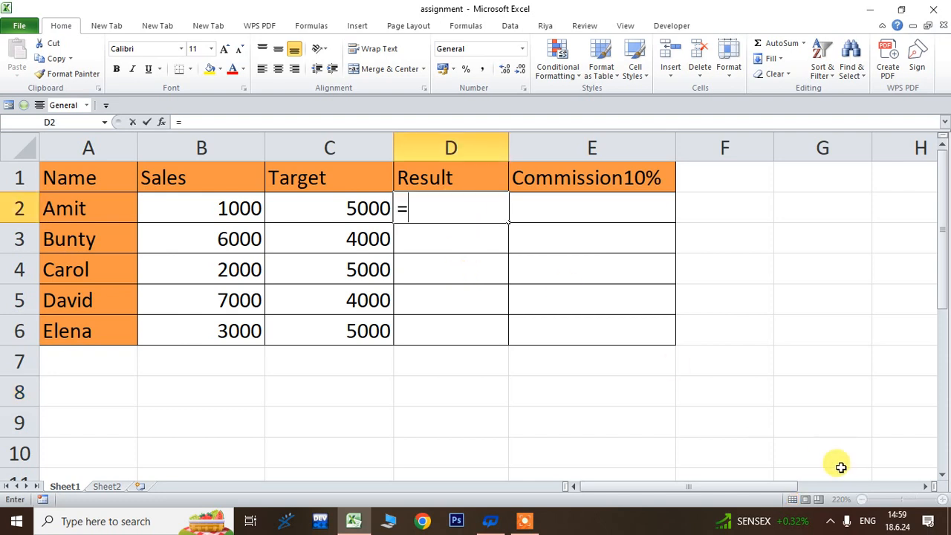
pyautogui.write('if(')
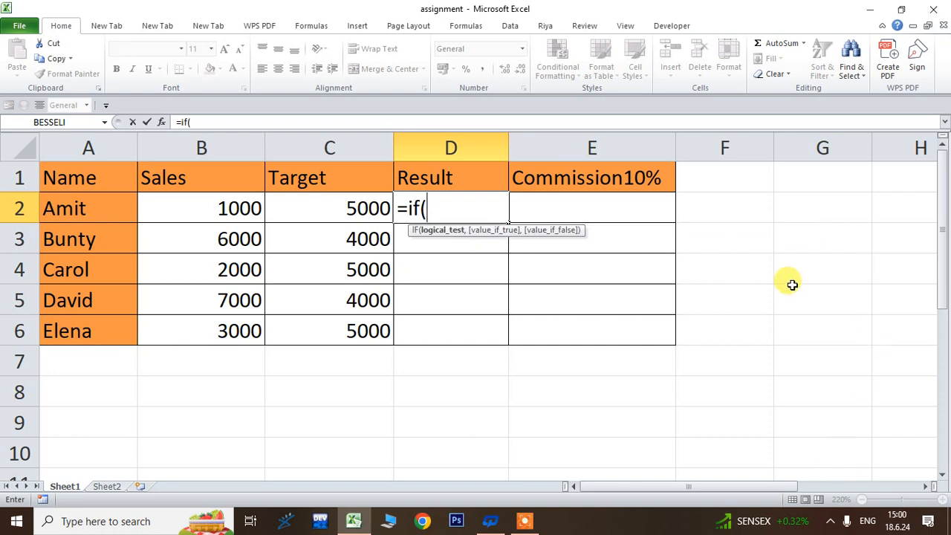
pyautogui.click(211, 210)
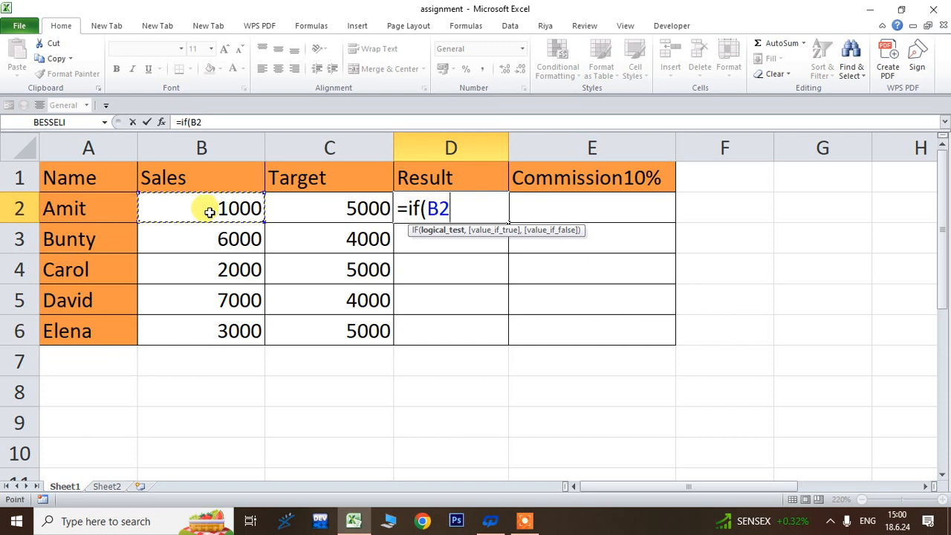
pyautogui.write('>=')
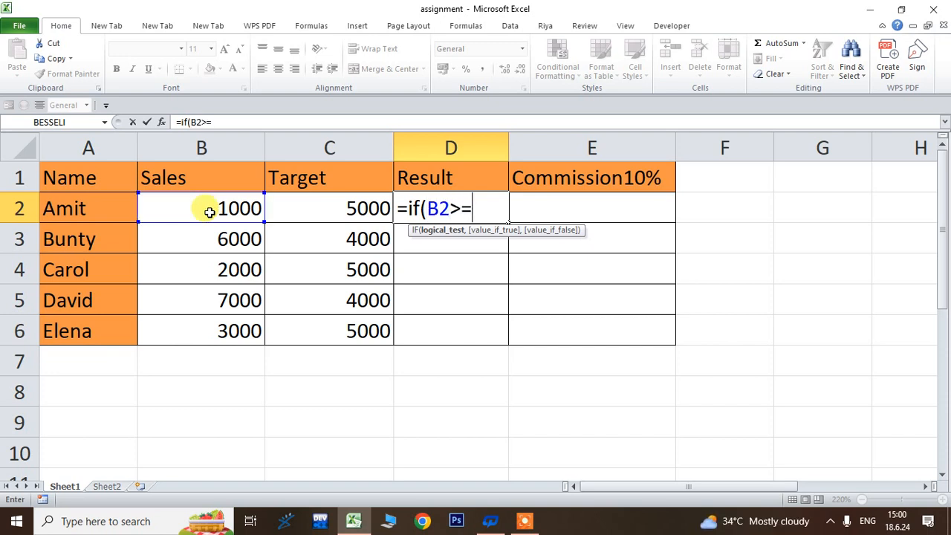
pyautogui.click(305, 209)
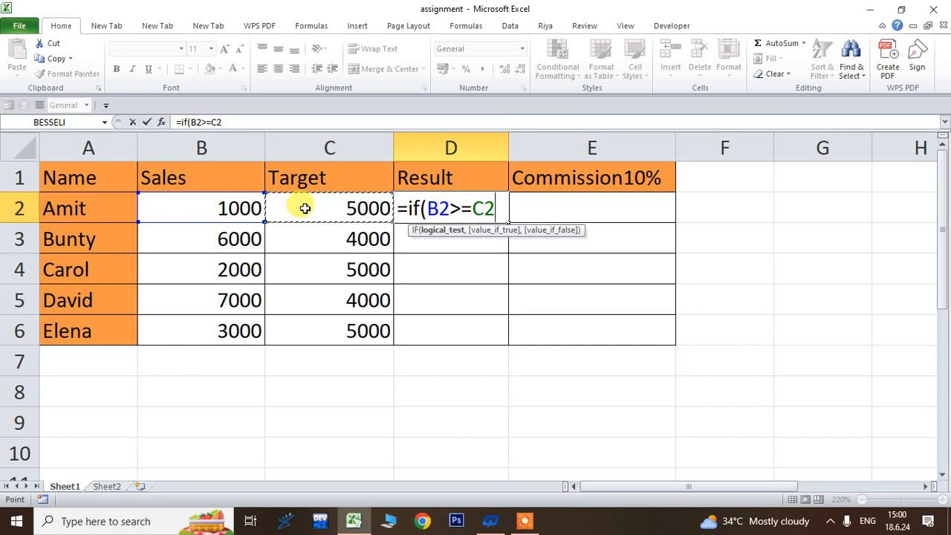
pyautogui.write(',"A')
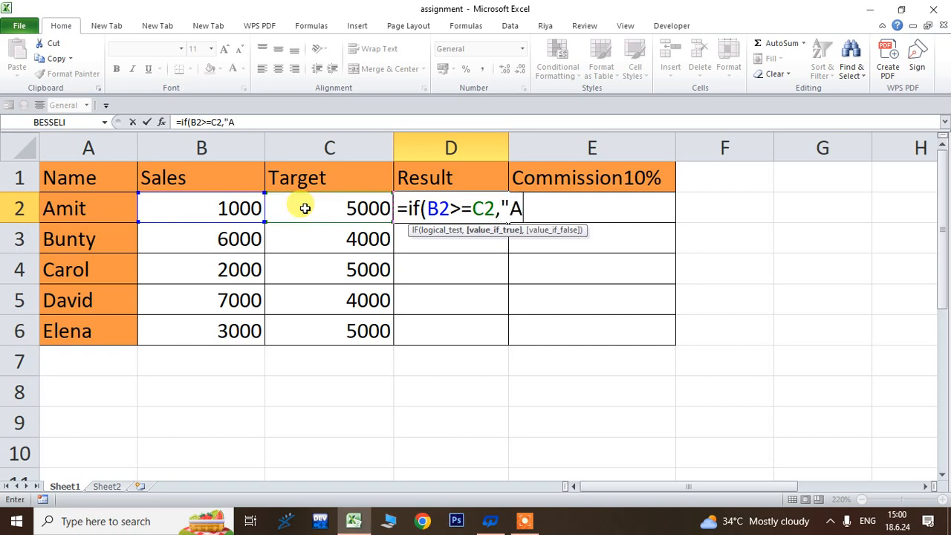
pyautogui.write('chieved"')
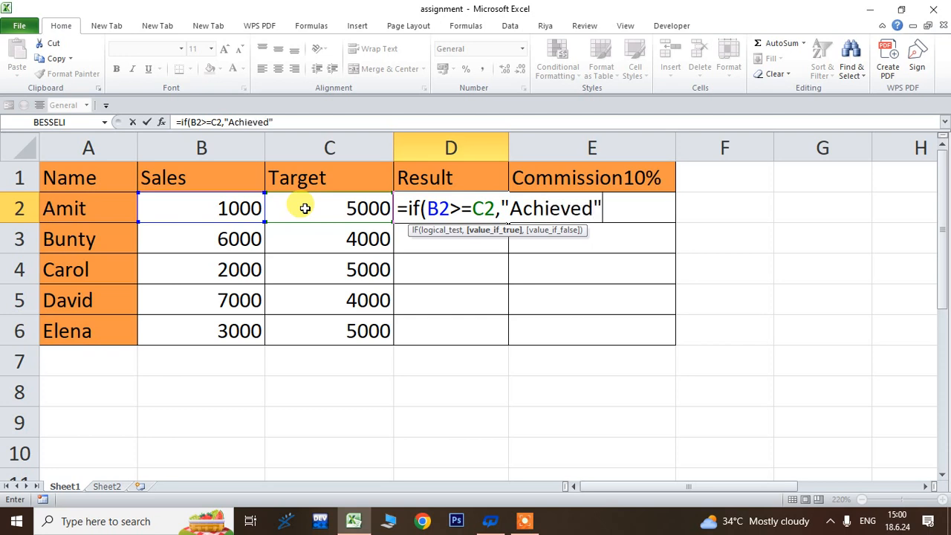
pyautogui.write(',"Non A')
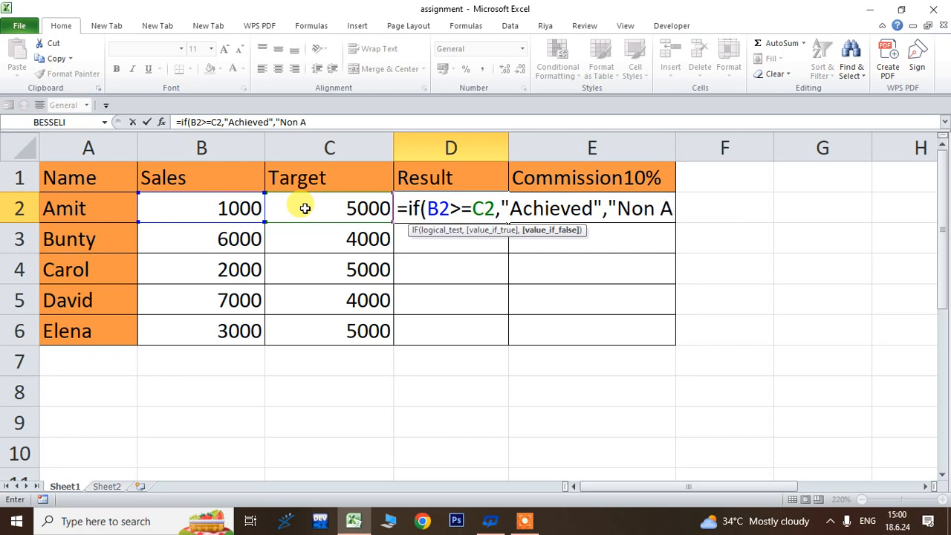
pyautogui.write('chie')
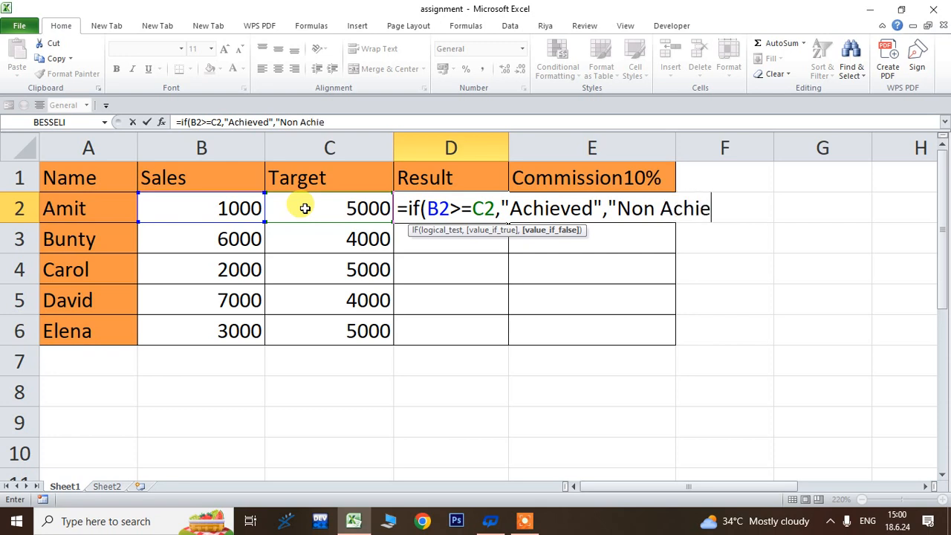
pyautogui.write('ved"')
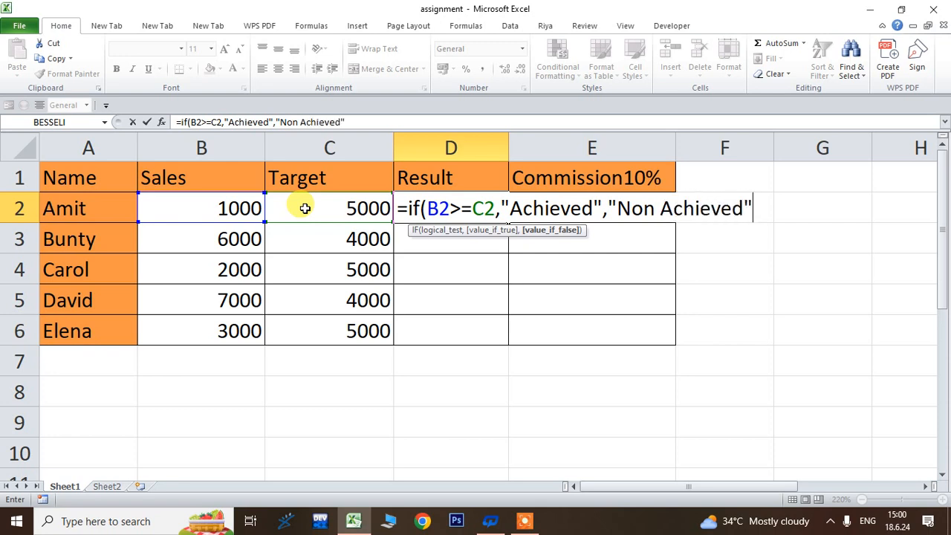
pyautogui.write(')')
pyautogui.press('Return')
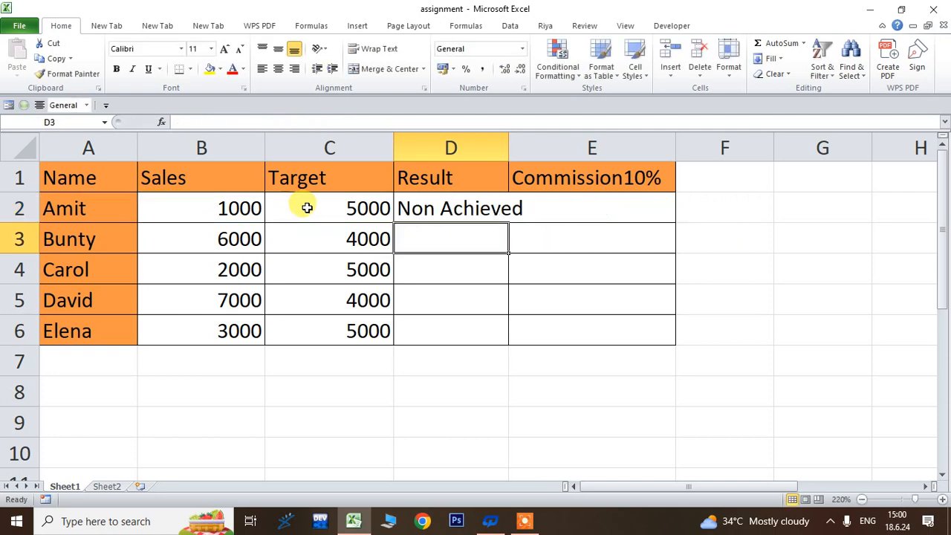
# Step: Autofit the width of column D and fill the result formula from D2 down to D6
pyautogui.doubleClick(510, 131)
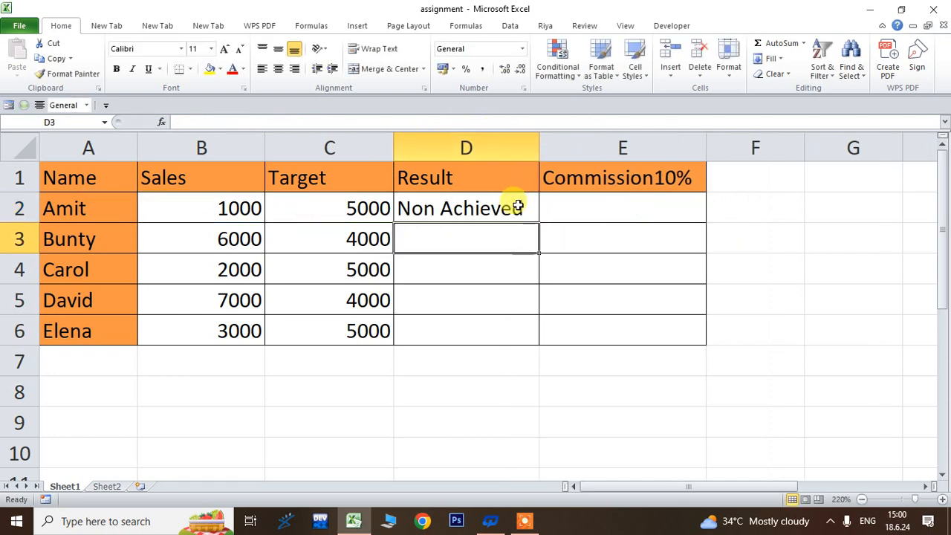
pyautogui.click(505, 206)
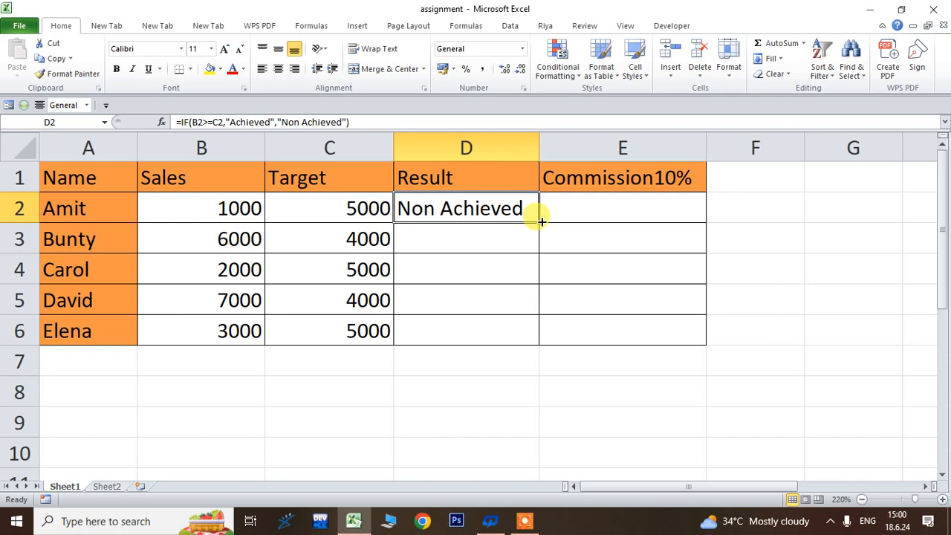
pyautogui.moveTo(541, 221); pyautogui.dragTo(534, 332)
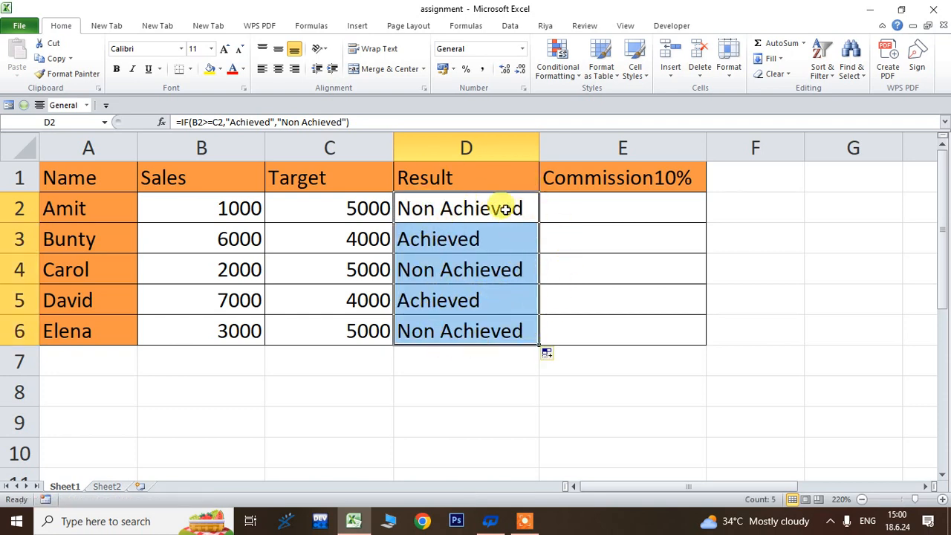
pyautogui.click(448, 210)
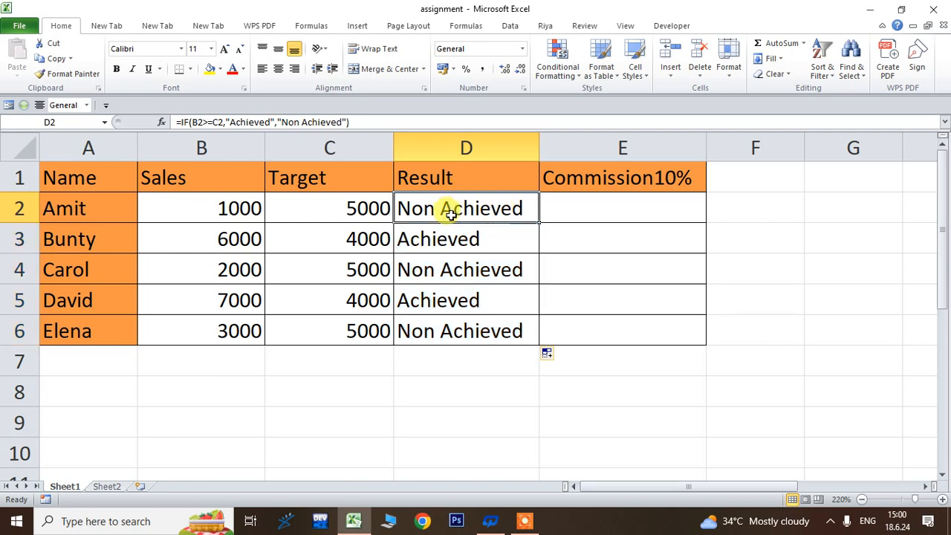
# Step: Open the Windows Magnifier, set its zoom to 200% and minimize its window
pyautogui.click(85, 522)
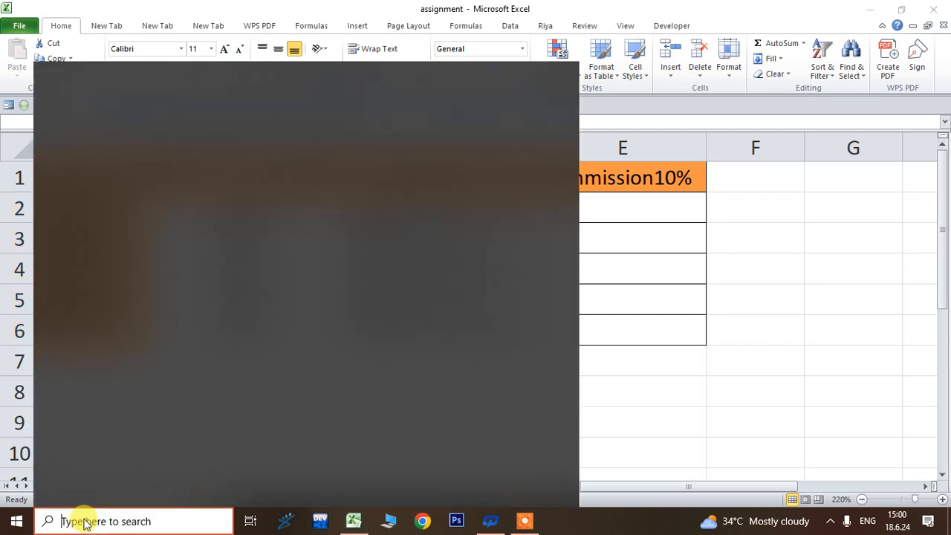
pyautogui.write('mag')
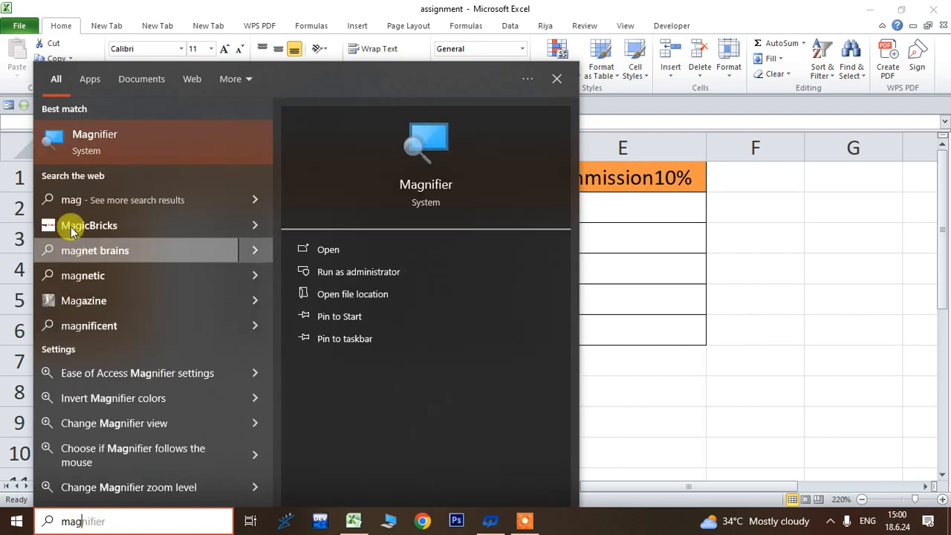
pyautogui.click(96, 138)
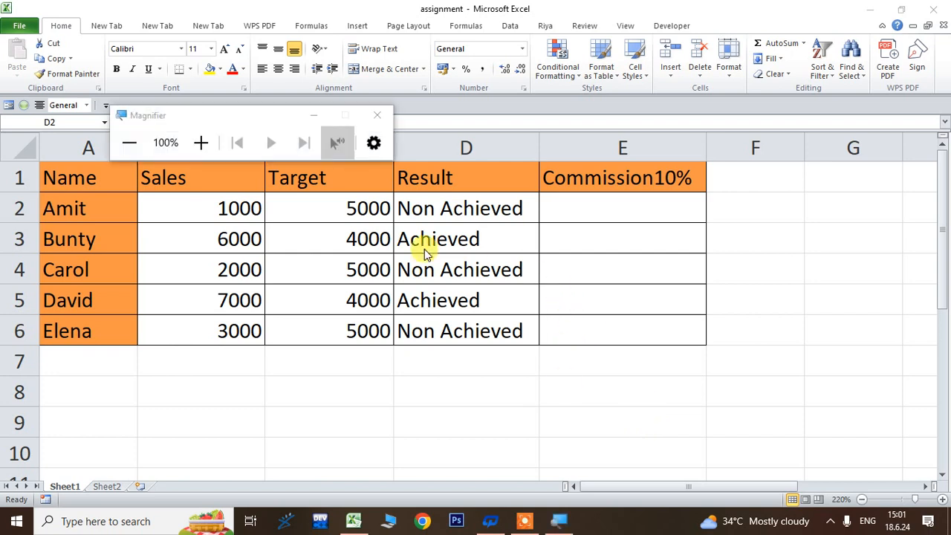
pyautogui.click(202, 143)
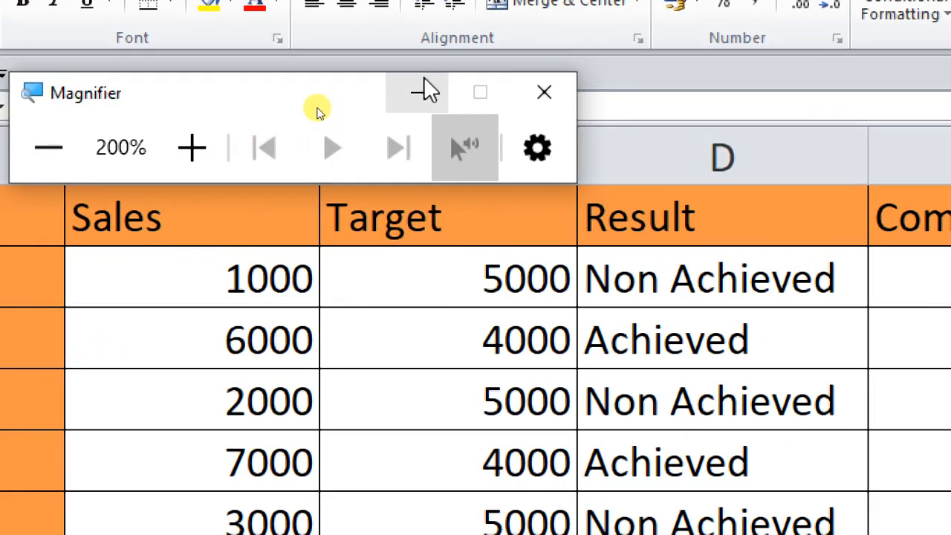
pyautogui.click(314, 115)
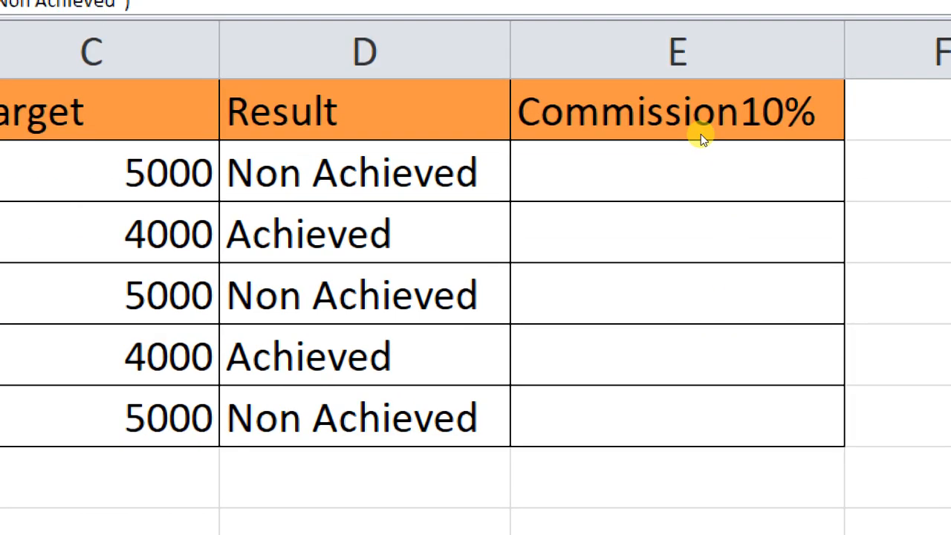
# Step: Enter the formula =IF(D2="Achieved",B2*10%,0) in cell E2 and fill it down to E6
pyautogui.click(616, 204)
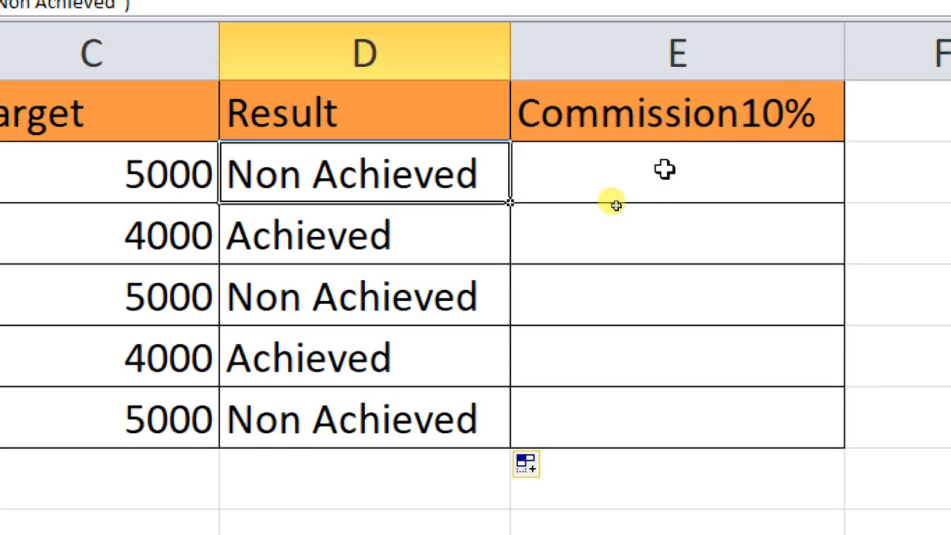
pyautogui.click(616, 204)
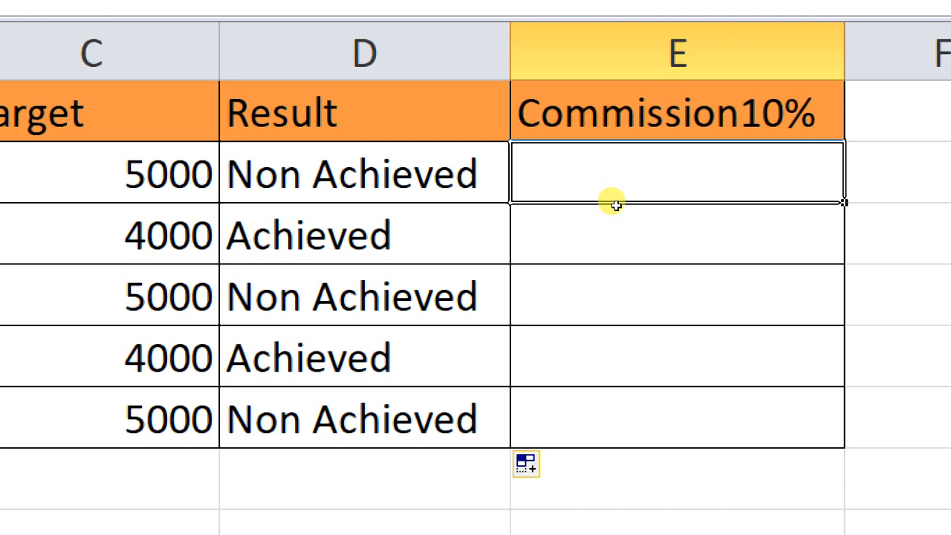
pyautogui.write('=if(')
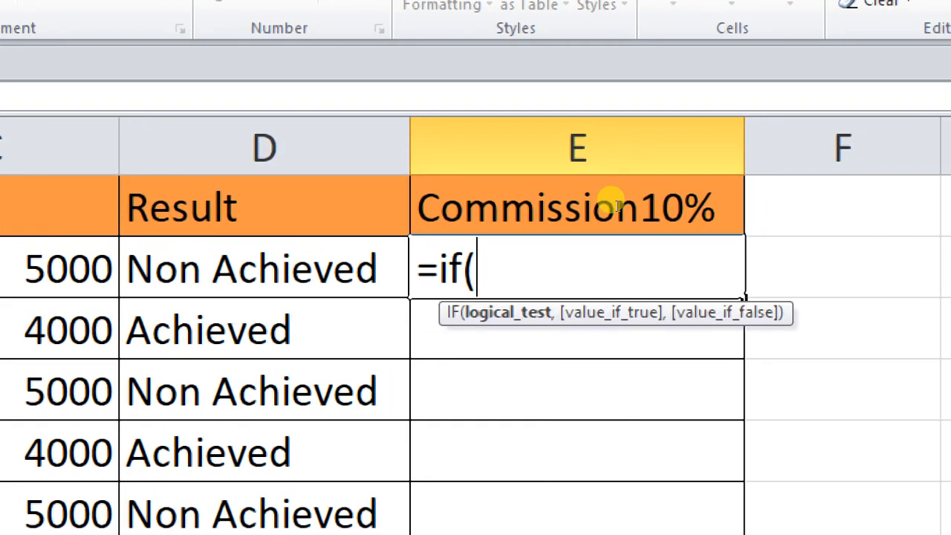
pyautogui.press('Left')
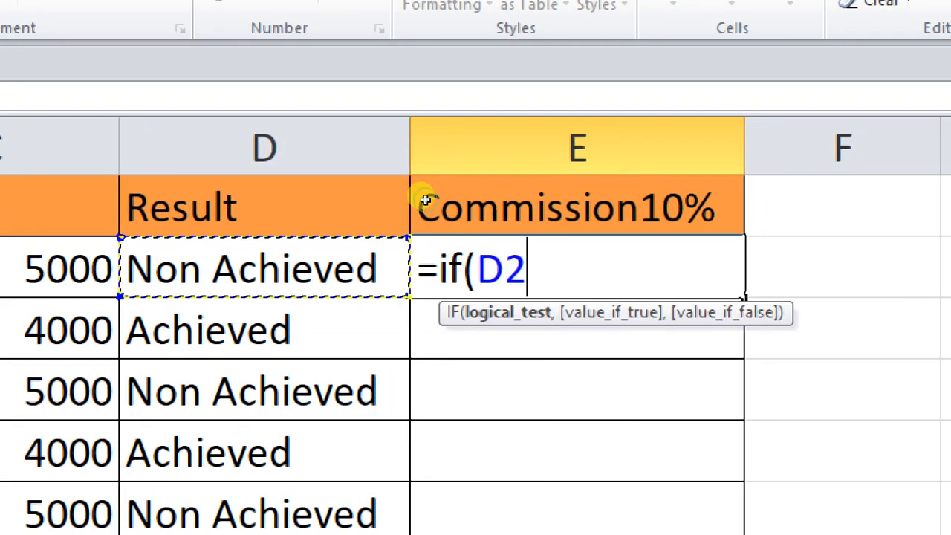
pyautogui.write('="')
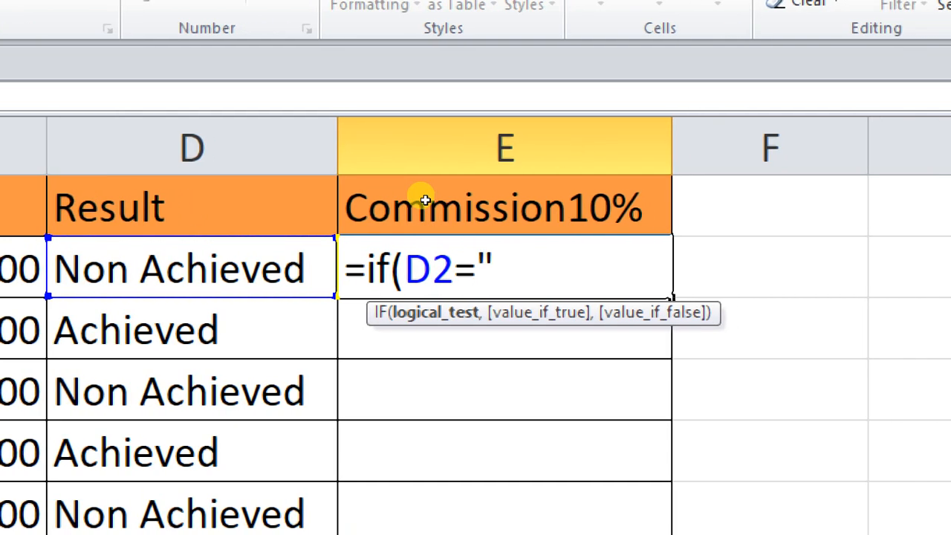
pyautogui.write('Ac')
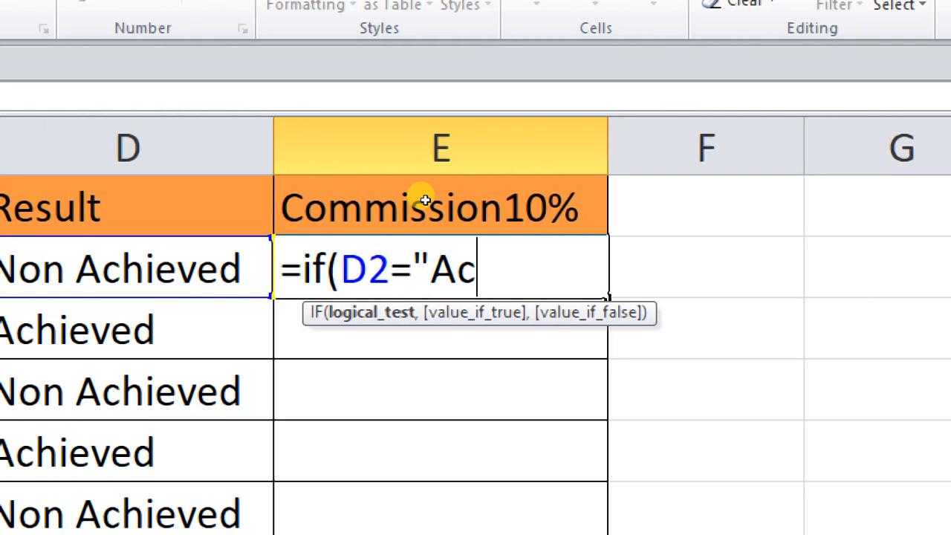
pyautogui.write('hieved')
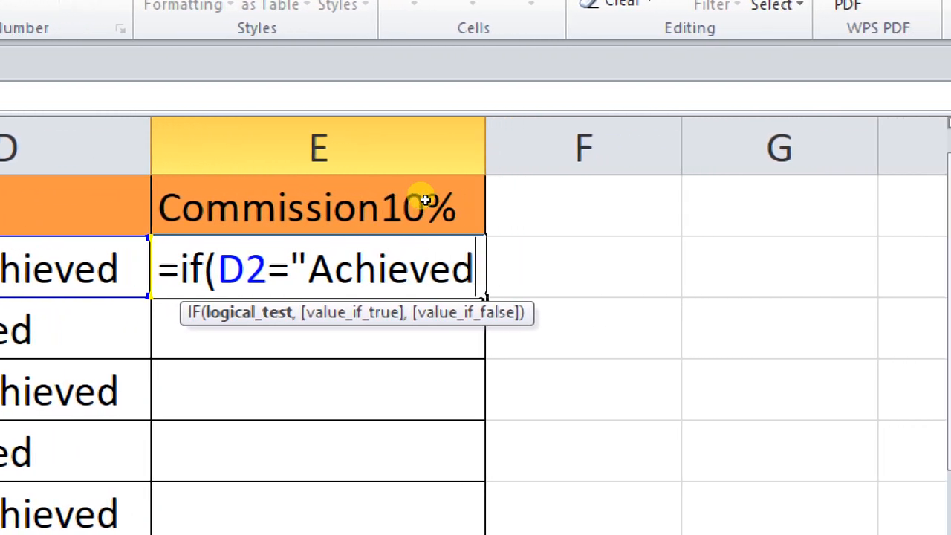
pyautogui.write('",')
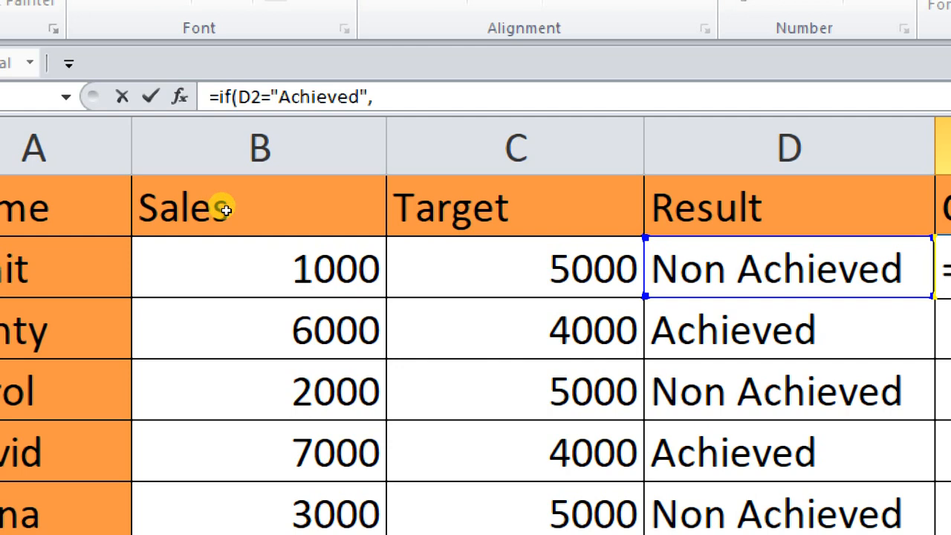
pyautogui.click(226, 246)
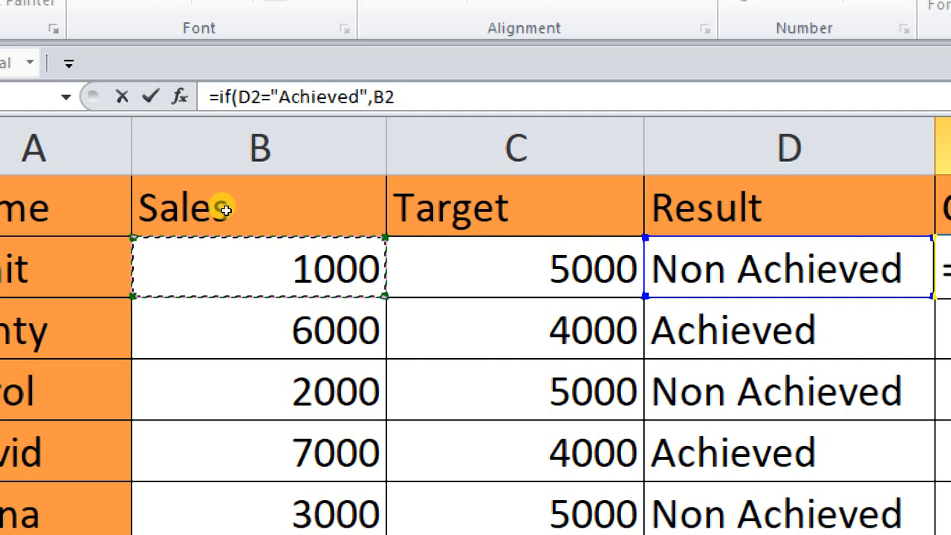
pyautogui.write('*10%')
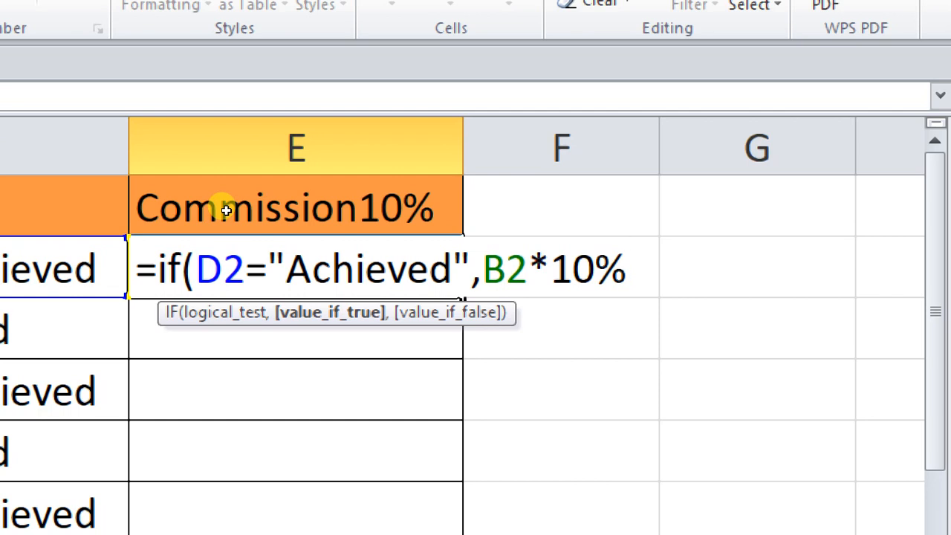
pyautogui.write(',0')
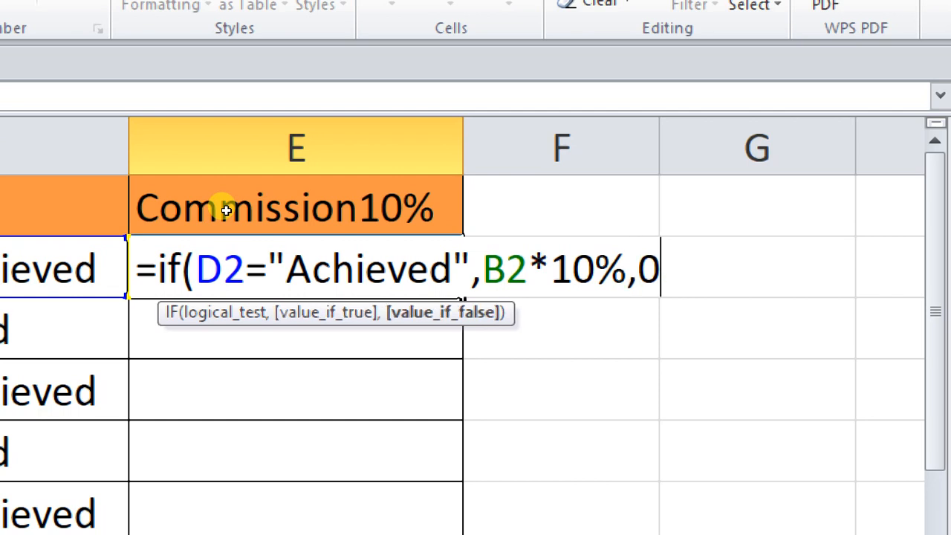
pyautogui.write(')')
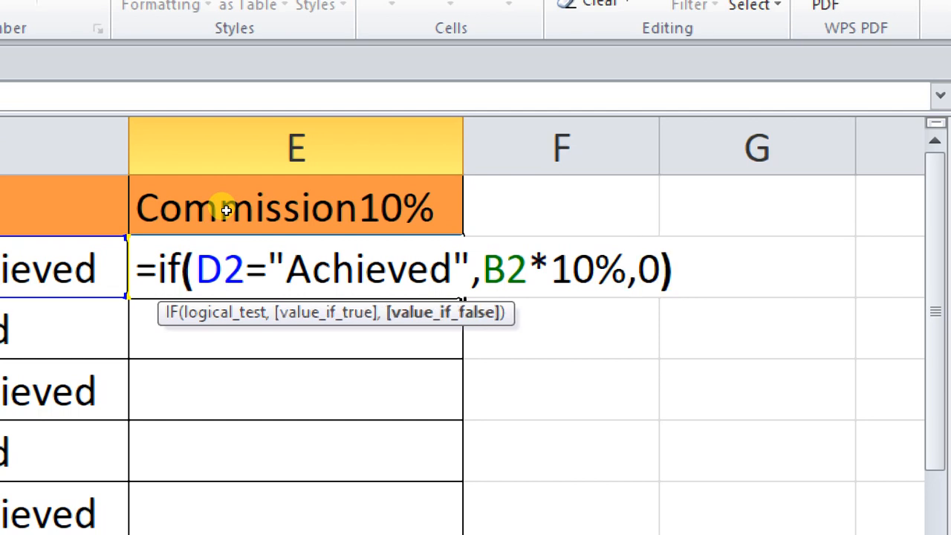
pyautogui.press('Return')
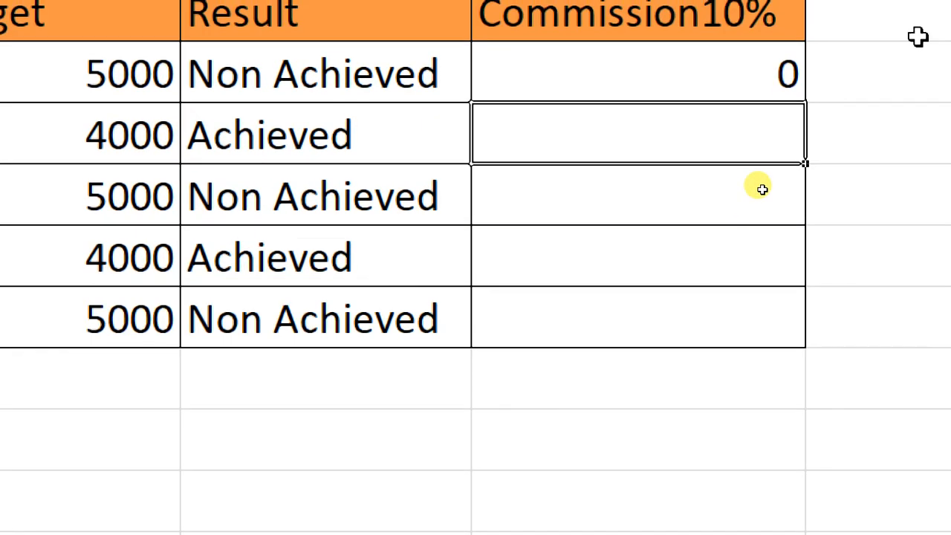
pyautogui.click(661, 67)
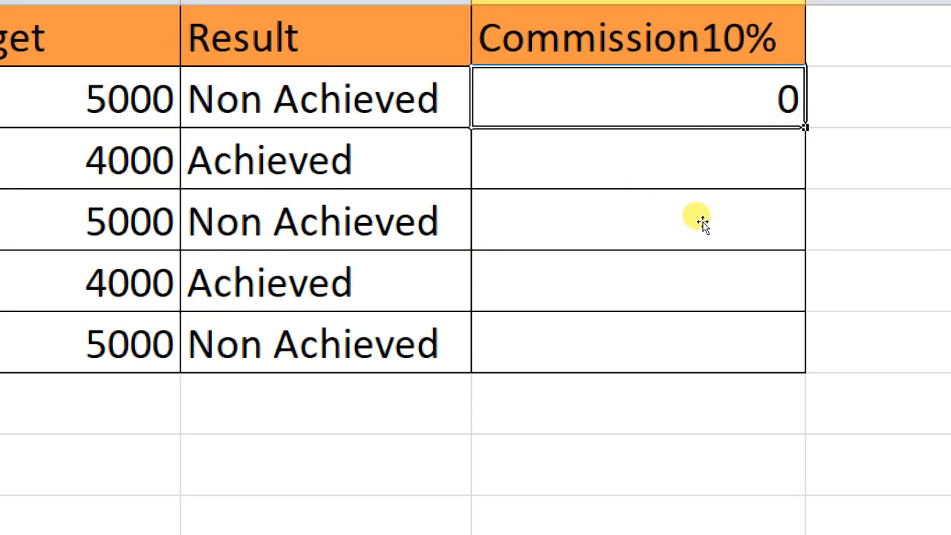
pyautogui.moveTo(802, 130); pyautogui.dragTo(765, 346)
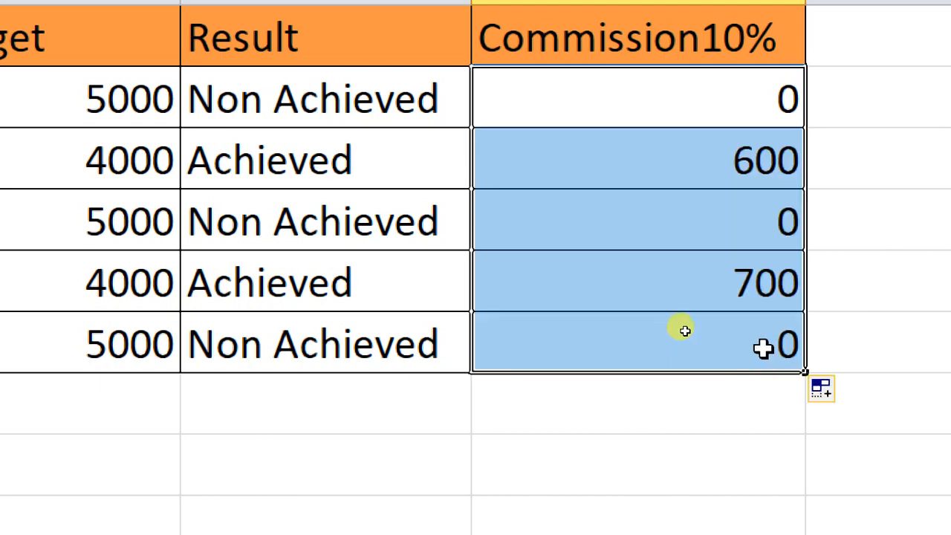
pyautogui.click(768, 153)
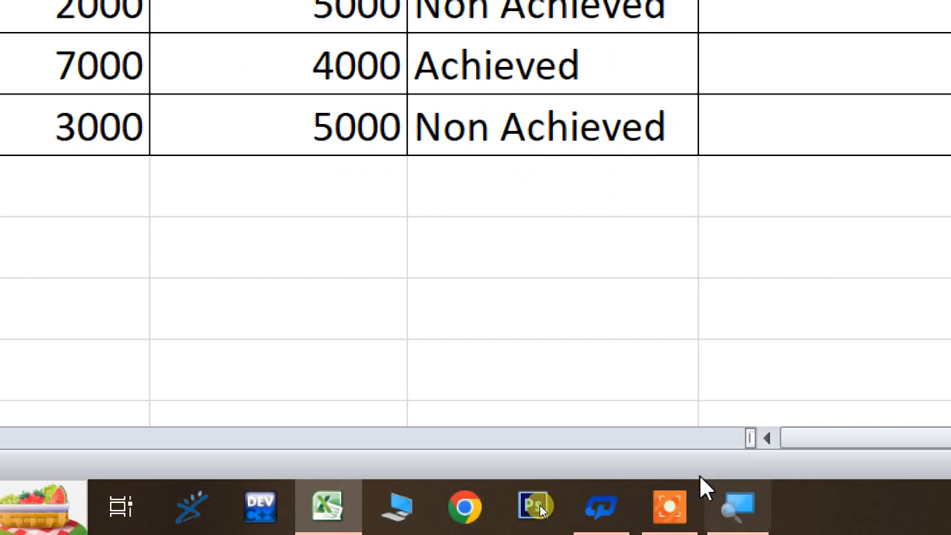
pyautogui.click(668, 507)
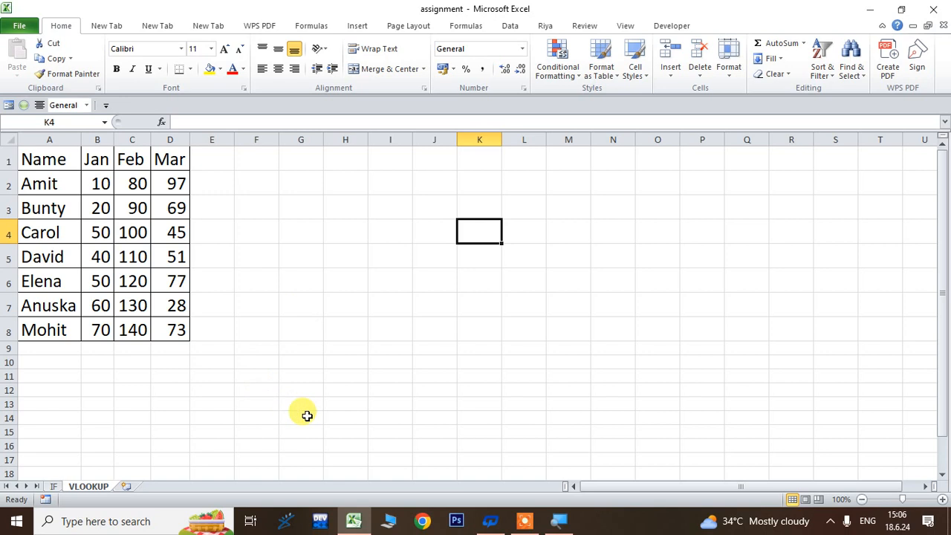
pyautogui.click(525, 520)
pyautogui.click(510, 498)
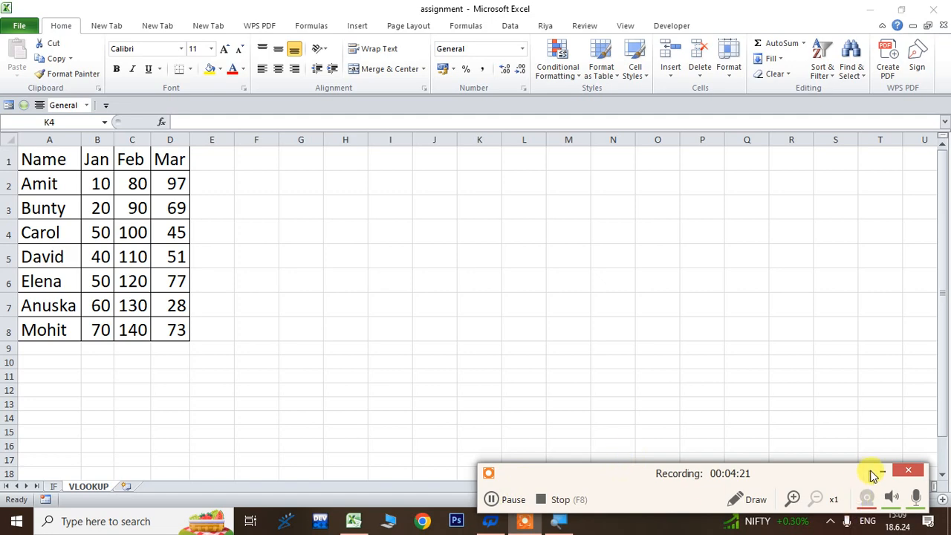
pyautogui.click(879, 471)
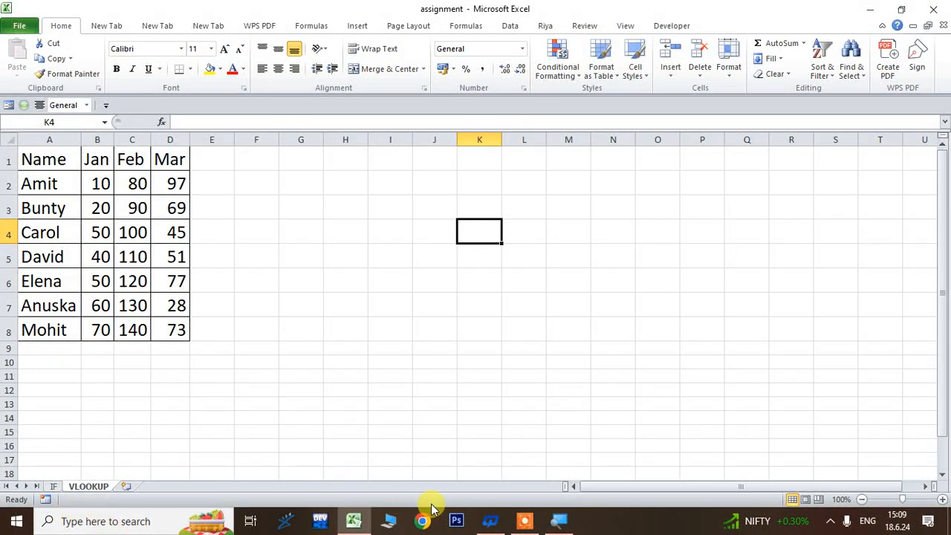
pyautogui.click(524, 521)
pyautogui.click(492, 499)
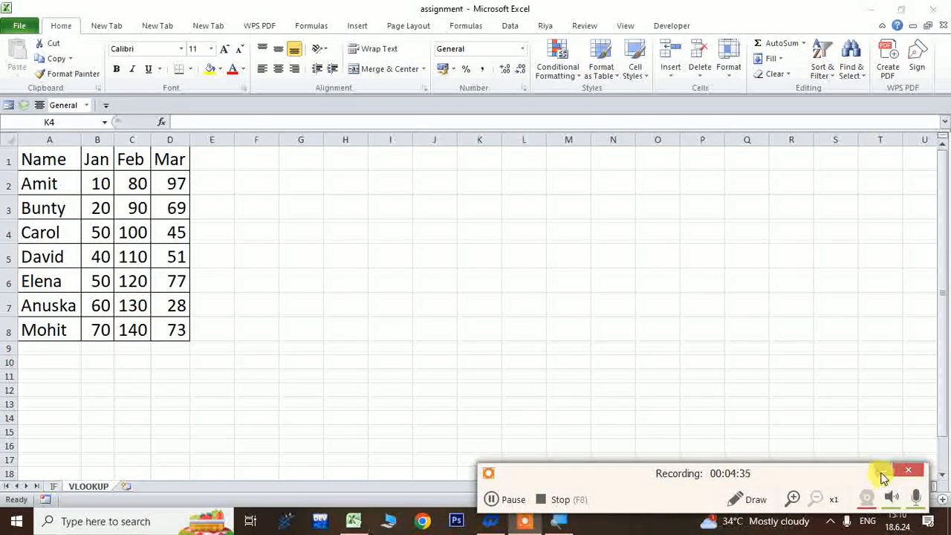
pyautogui.click(908, 470)
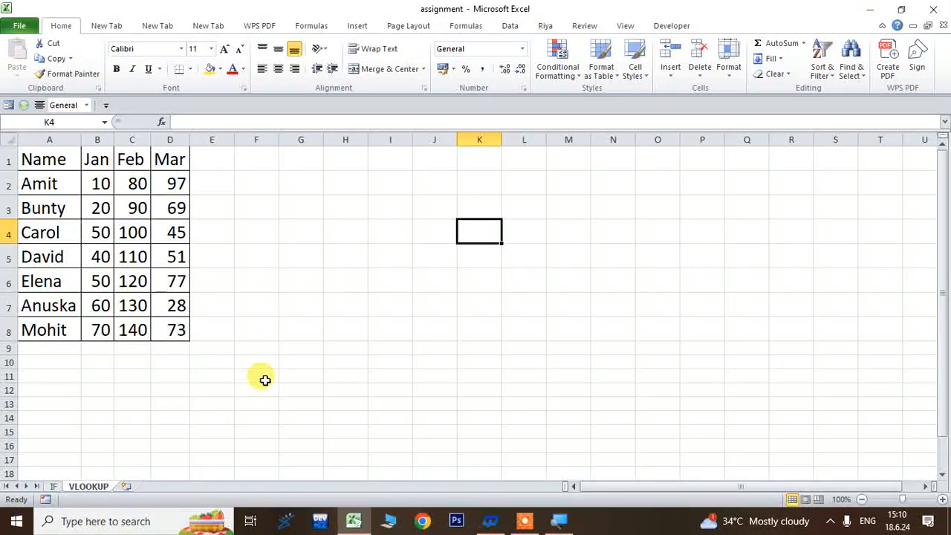
# Step: Merge and center cells A10:D10 below the month table and enter the title "Choice of Data"
pyautogui.click(44, 375)
pyautogui.moveTo(42, 365); pyautogui.dragTo(157, 365)
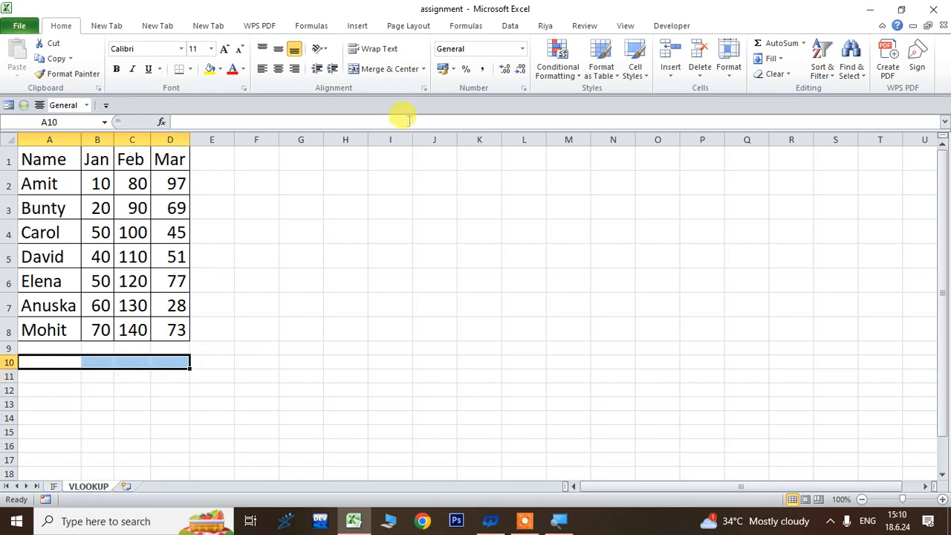
pyautogui.click(392, 71)
pyautogui.write('C')
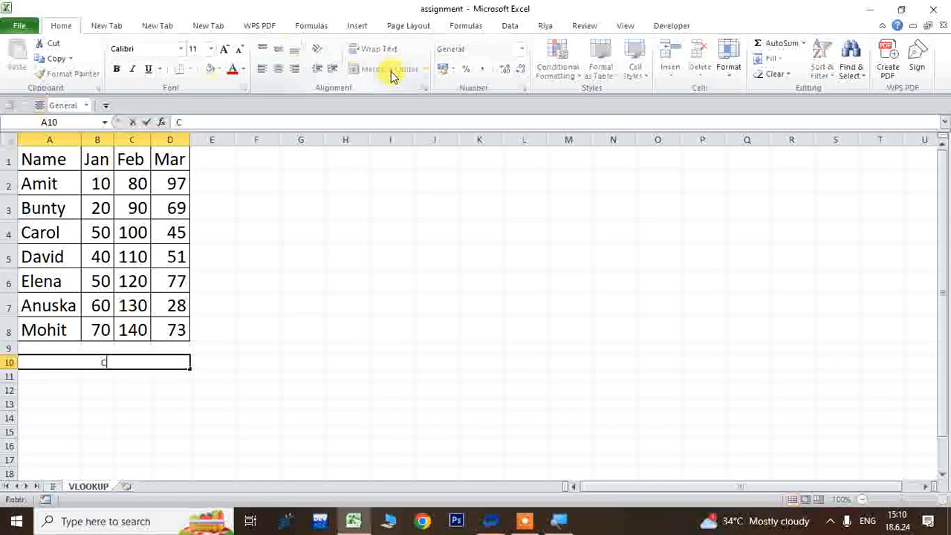
pyautogui.write('hoice of Data')
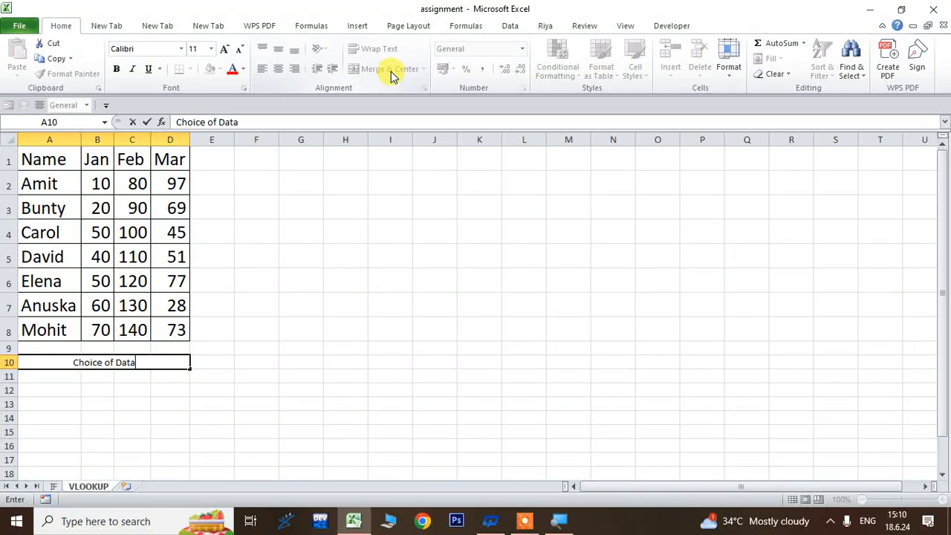
pyautogui.click(252, 363)
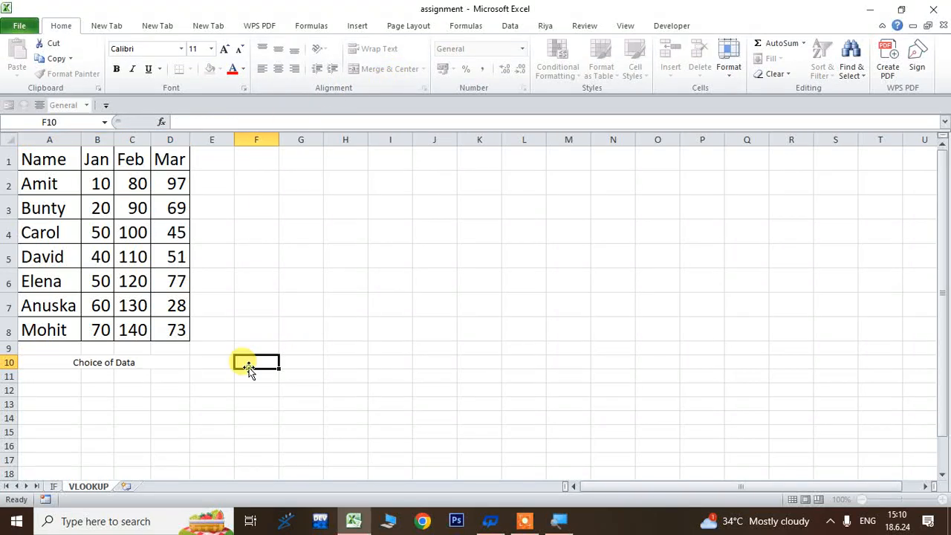
# Step: Format the "Choice of Data" title with font size 16, a yellow fill and bold text
pyautogui.click(137, 362)
pyautogui.click(225, 49)
pyautogui.click(225, 49)
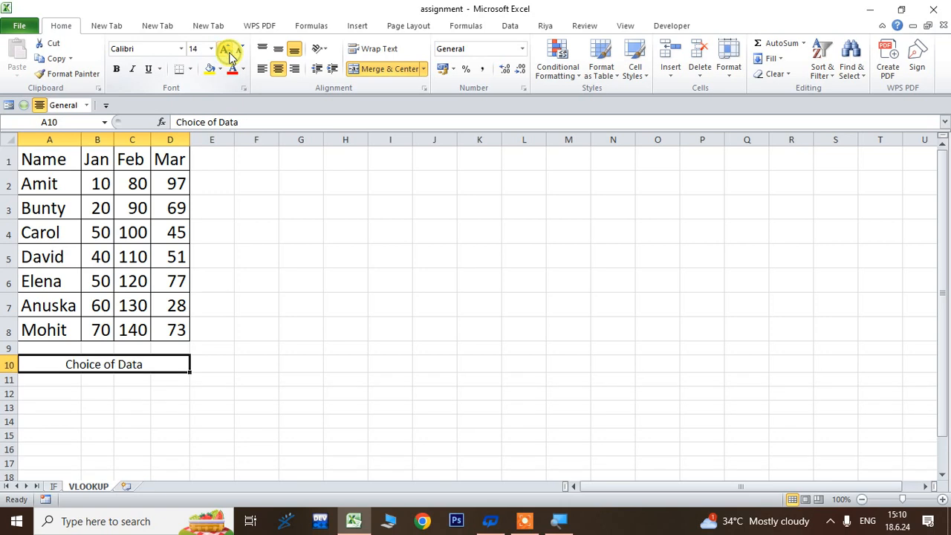
pyautogui.click(225, 49)
pyautogui.click(210, 69)
pyautogui.click(117, 69)
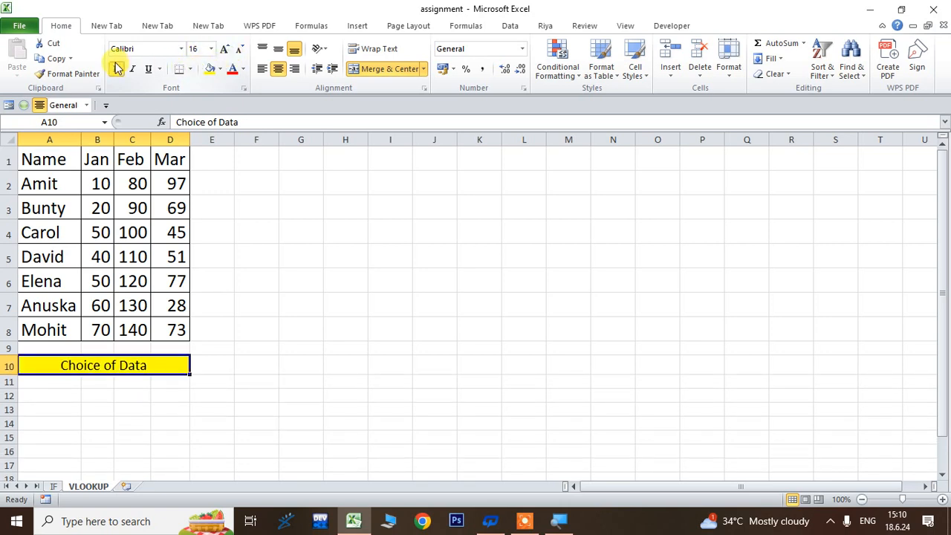
pyautogui.click(289, 429)
# Step: Enter the labels "Name" in cell A11 and "Month" in cell A12 below the title
pyautogui.click(46, 382)
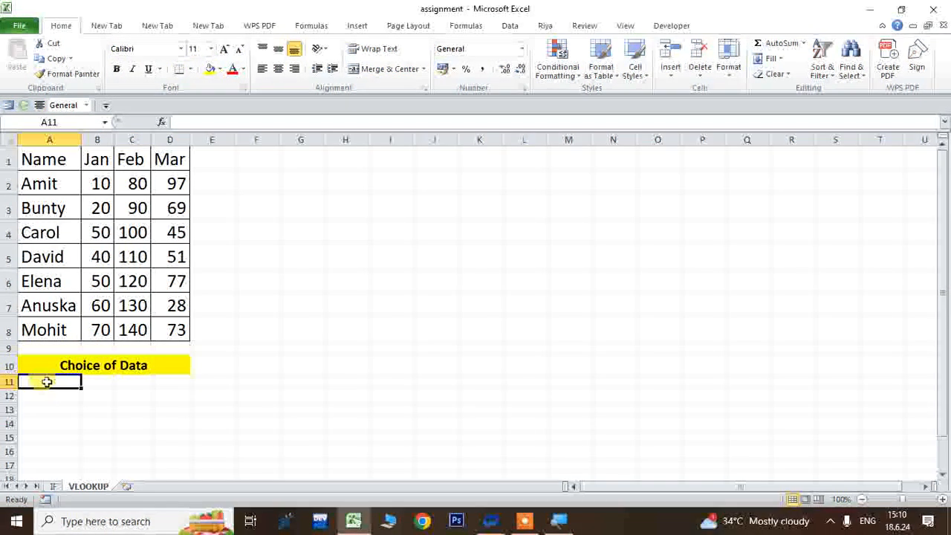
pyautogui.write('Name')
pyautogui.press('Return')
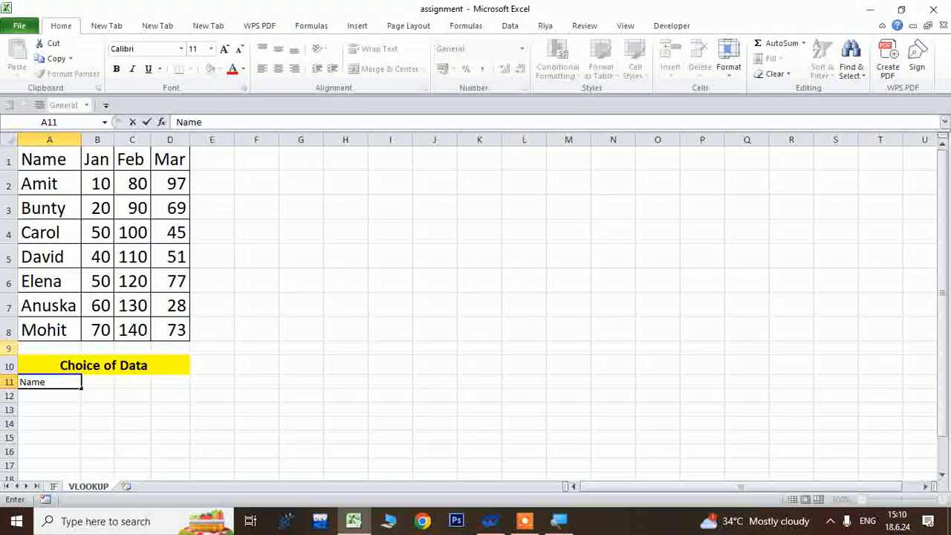
pyautogui.click(63, 387)
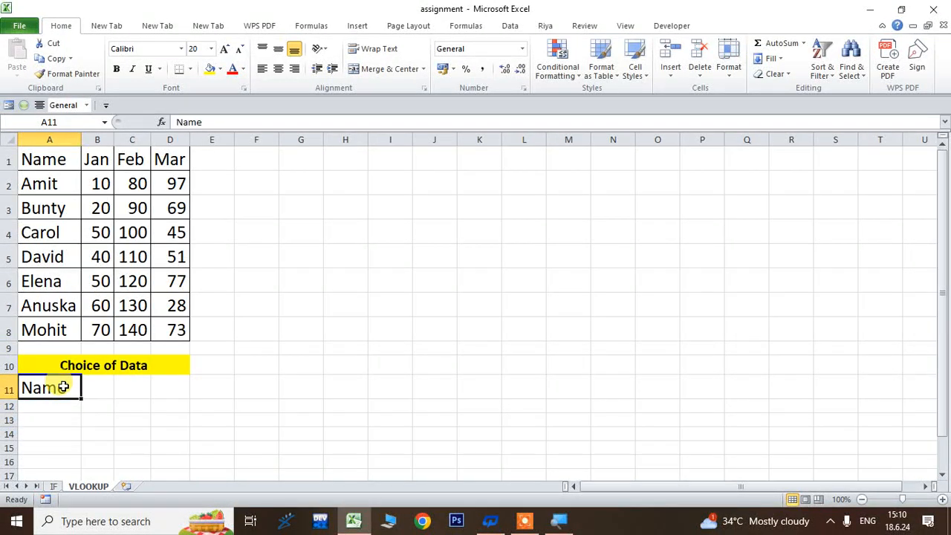
pyautogui.click(63, 408)
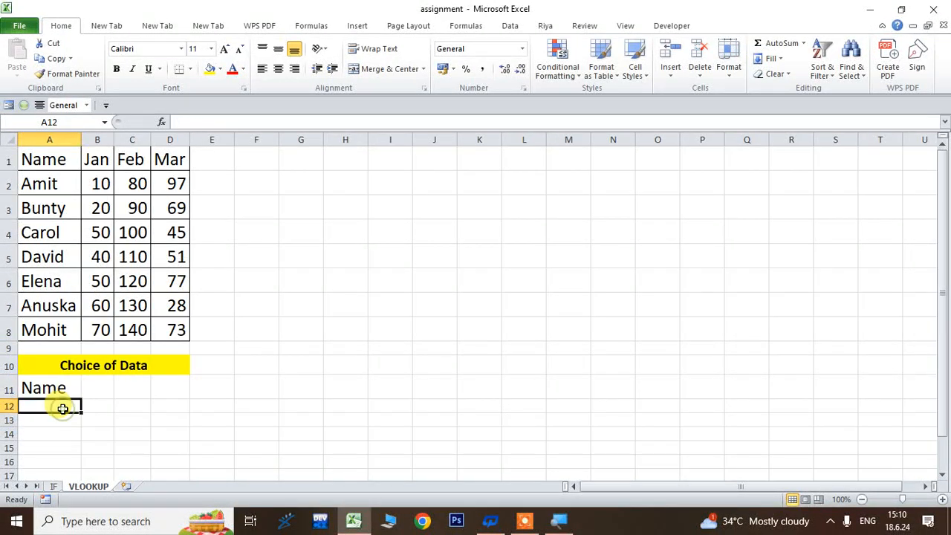
pyautogui.write('Month')
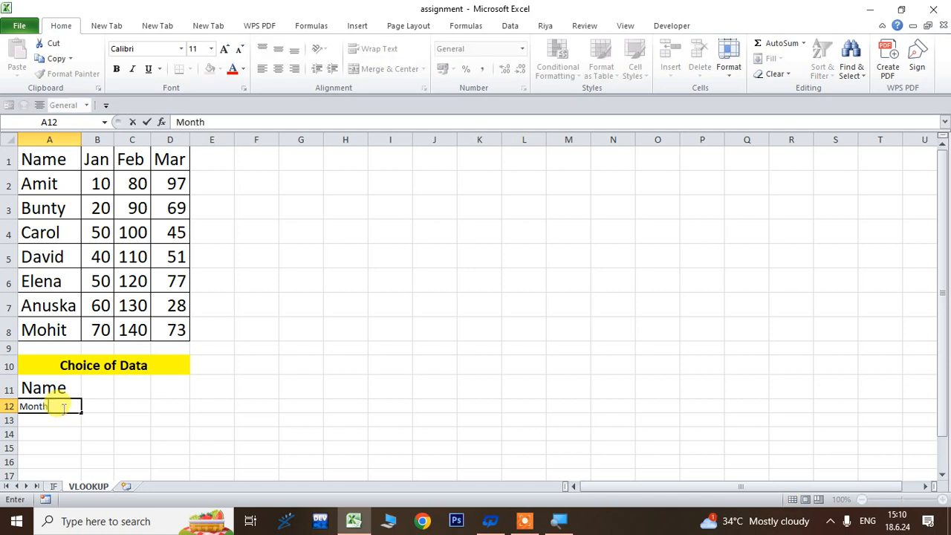
pyautogui.click(133, 429)
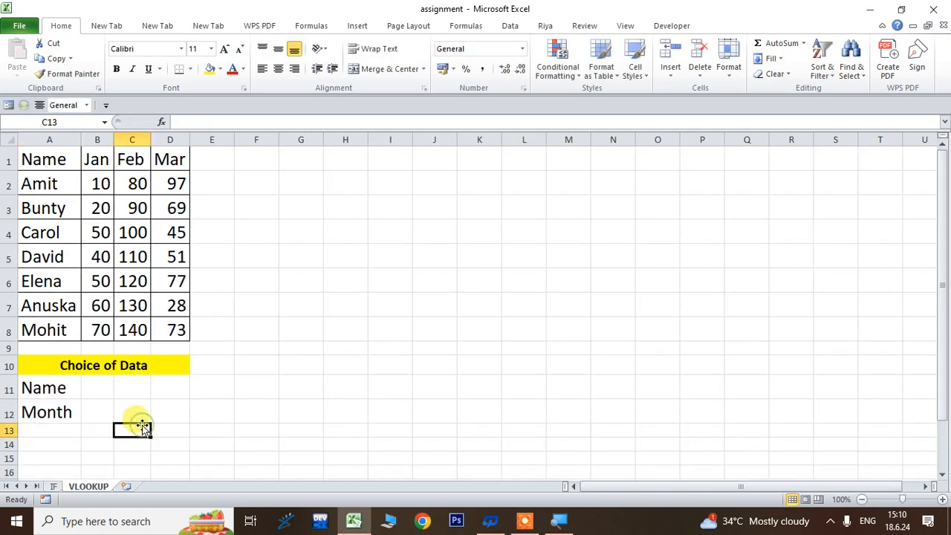
# Step: Enter the labels "Column No" in cell A13 and "Result" in cell A14
pyautogui.click(57, 428)
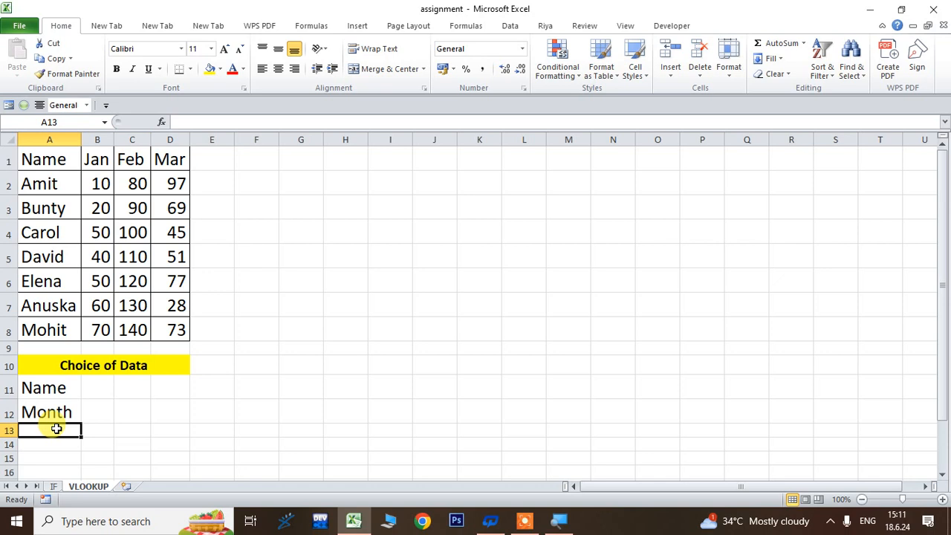
pyautogui.write('Column No')
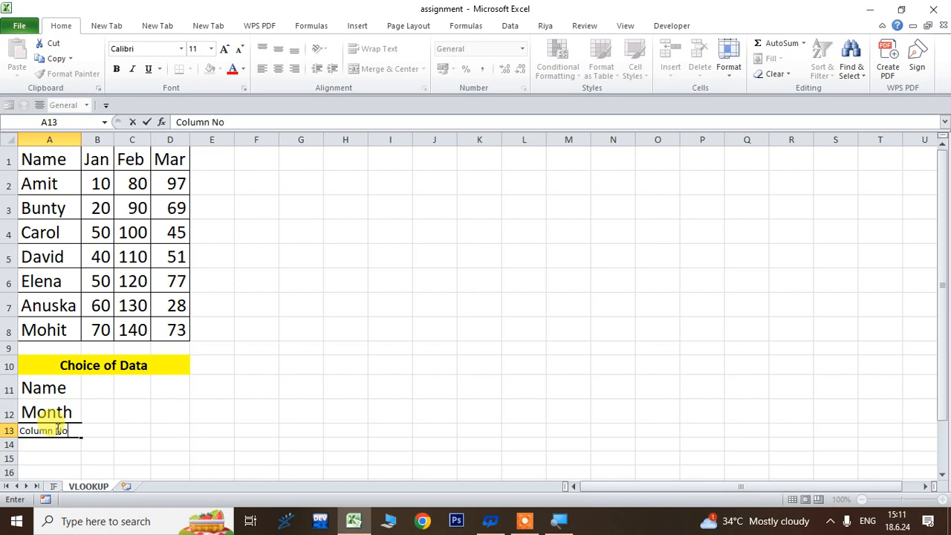
pyautogui.press('Tab')
pyautogui.click(51, 458)
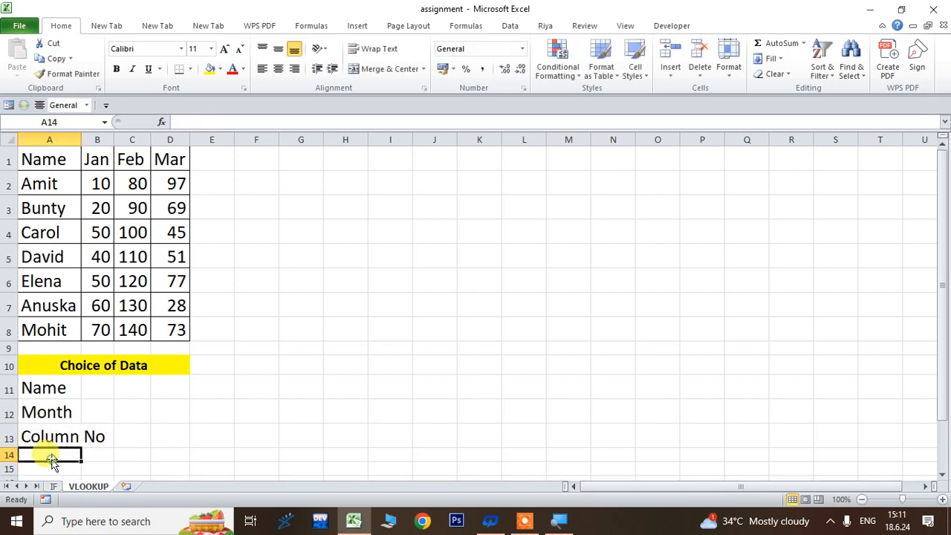
pyautogui.write('Res')
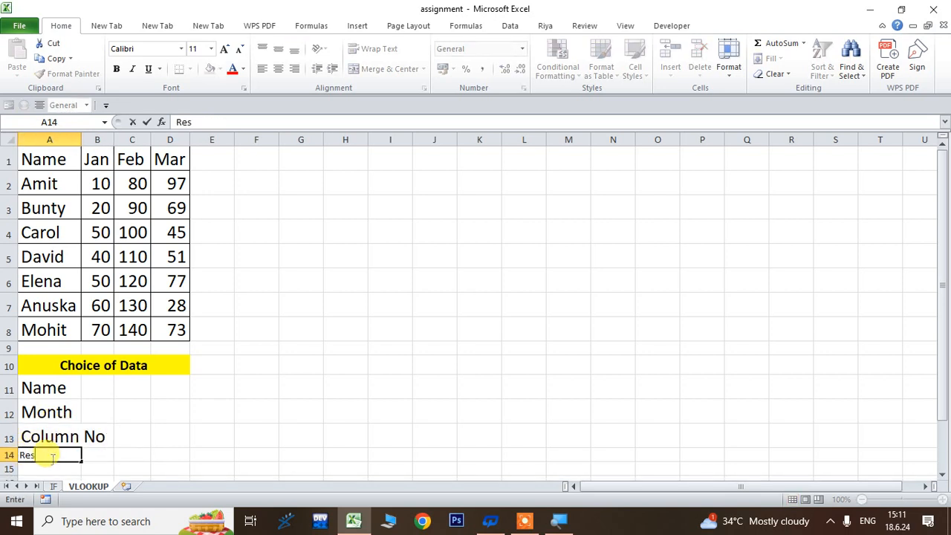
pyautogui.write('ult')
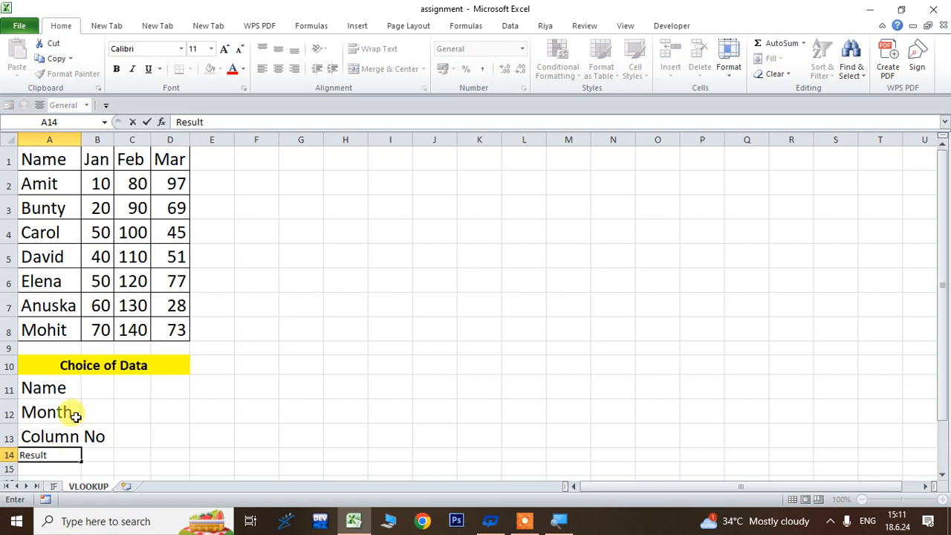
pyautogui.click(208, 408)
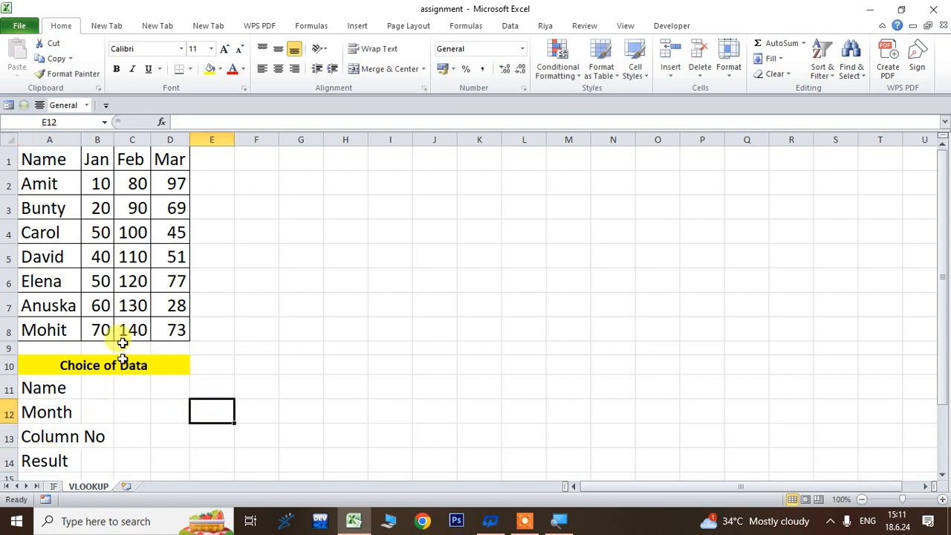
# Step: Apply all borders to the Choice of Data block A10:D14 and autofit the width of column A
pyautogui.click(47, 365)
pyautogui.moveTo(47, 364); pyautogui.dragTo(112, 450)
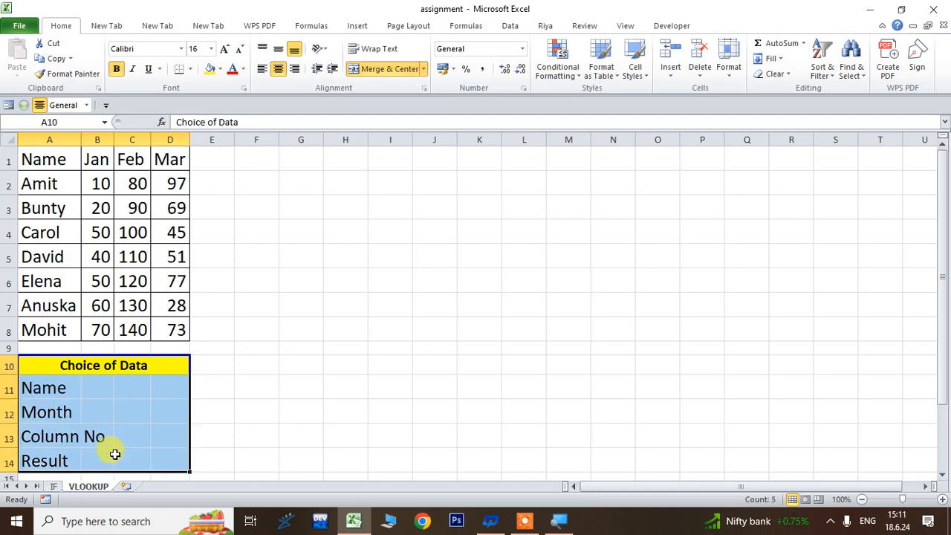
pyautogui.click(191, 69)
pyautogui.click(204, 180)
pyautogui.click(252, 365)
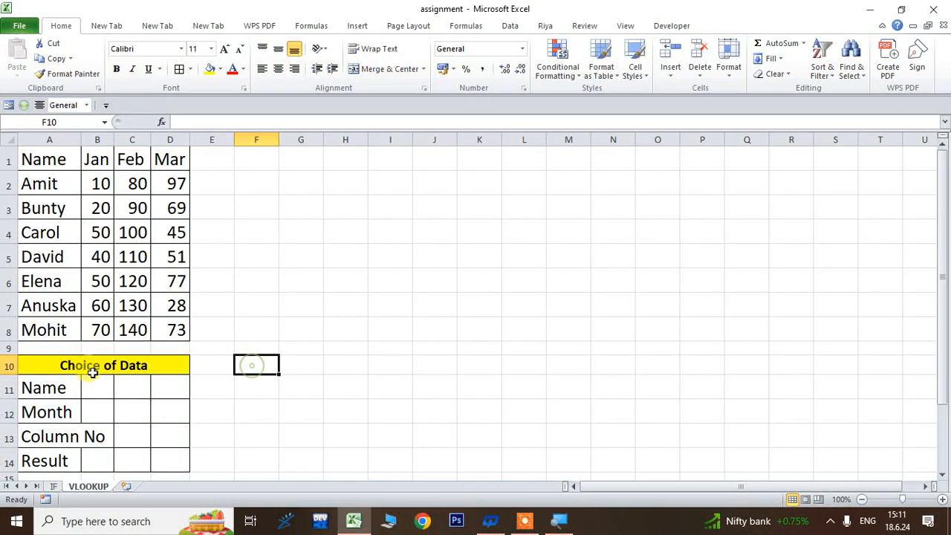
pyautogui.doubleClick(82, 140)
pyautogui.click(294, 348)
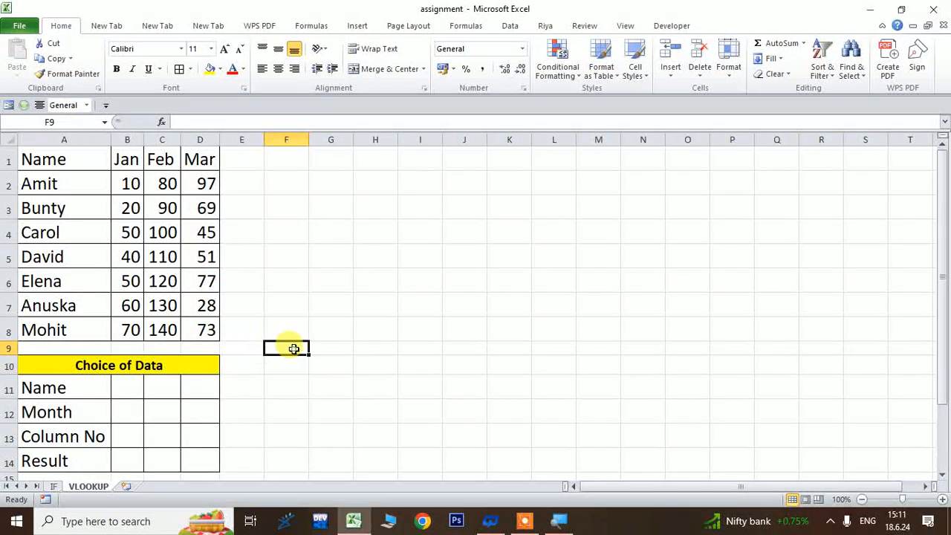
pyautogui.click(76, 413)
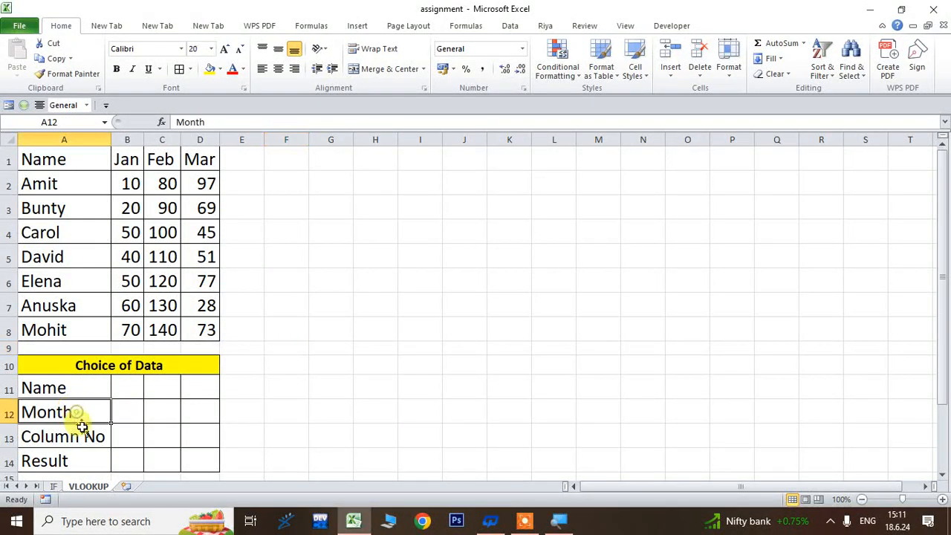
pyautogui.click(84, 436)
pyautogui.click(73, 461)
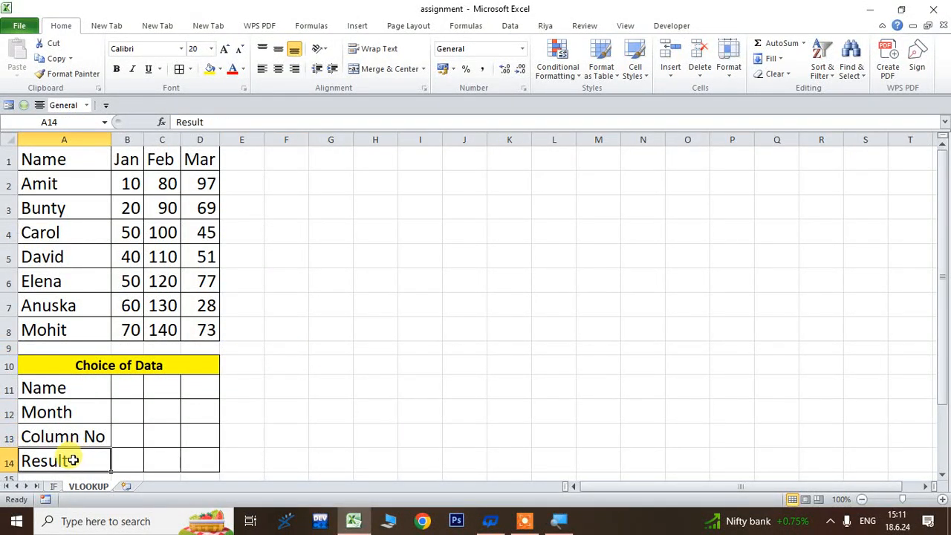
pyautogui.click(85, 386)
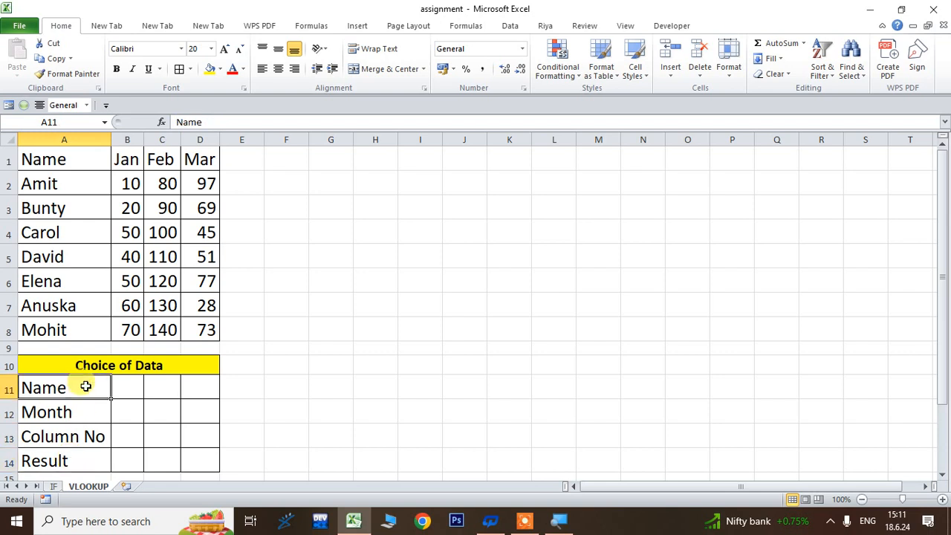
# Step: Add a drop-down list to cell B11 through List data validation with the source =$A$2:$A$8
pyautogui.click(123, 388)
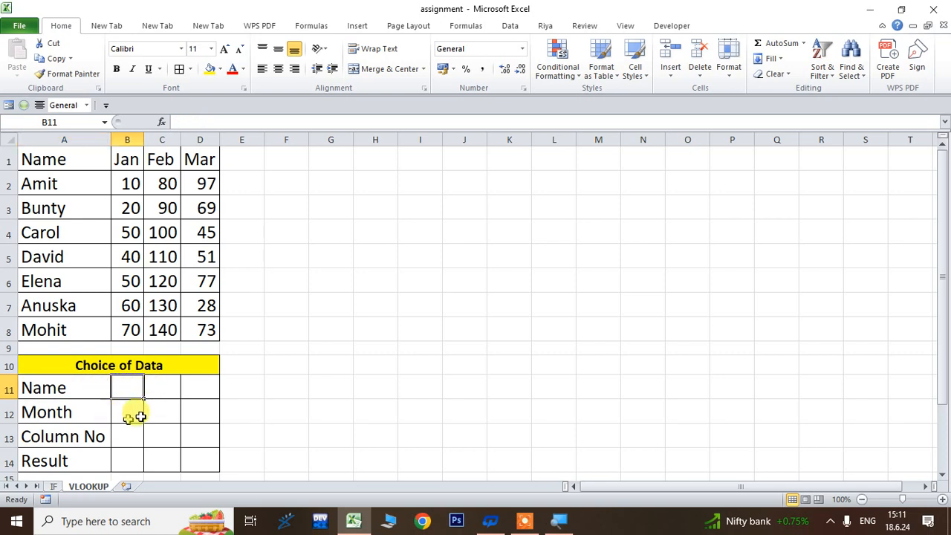
pyautogui.click(509, 26)
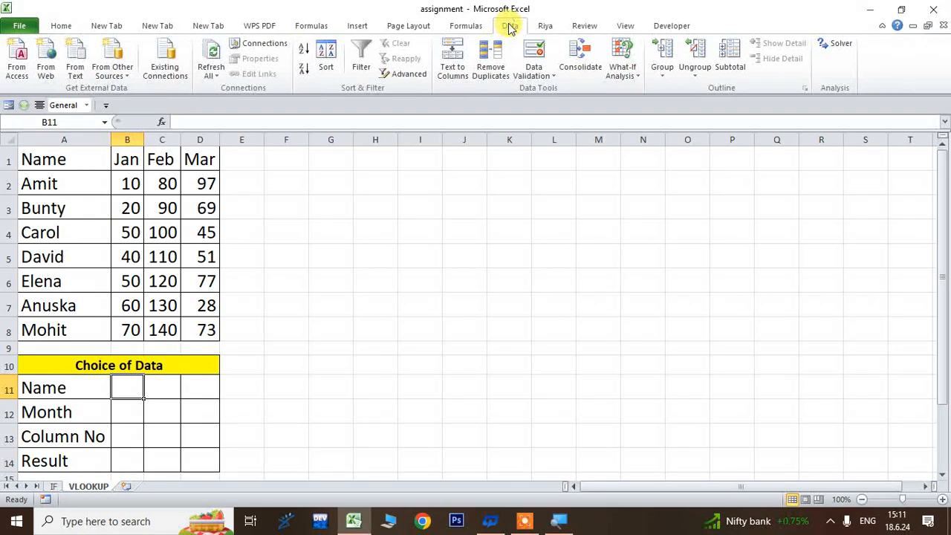
pyautogui.click(532, 53)
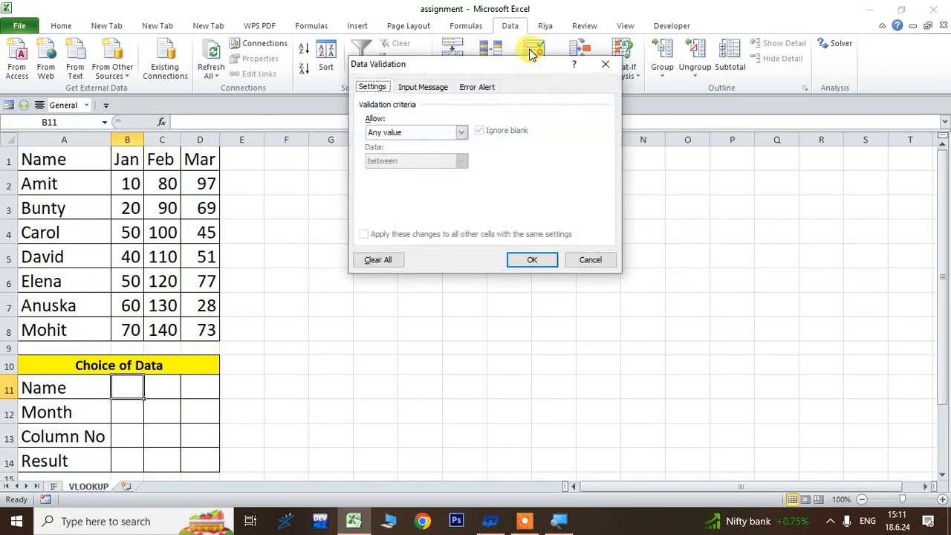
pyautogui.click(461, 131)
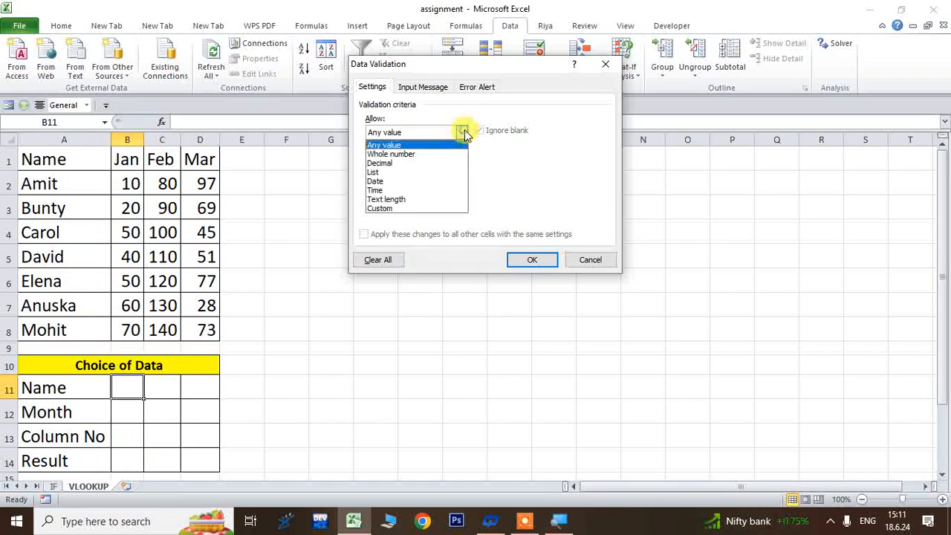
pyautogui.click(406, 175)
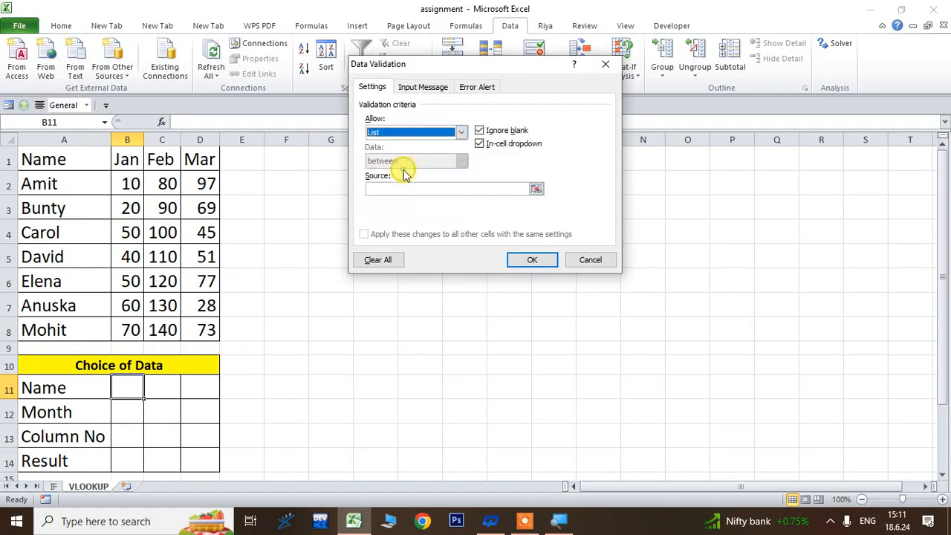
pyautogui.click(396, 192)
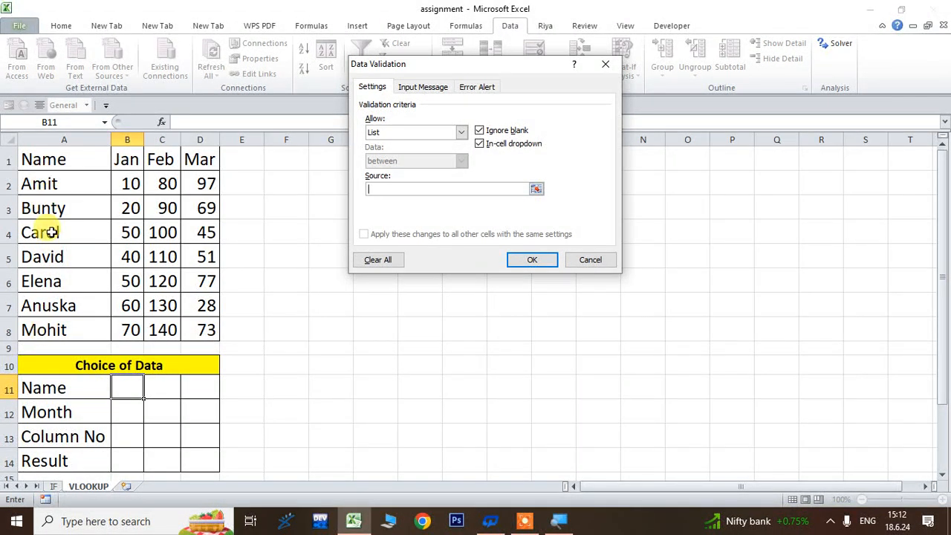
pyautogui.moveTo(47, 183); pyautogui.dragTo(59, 330)
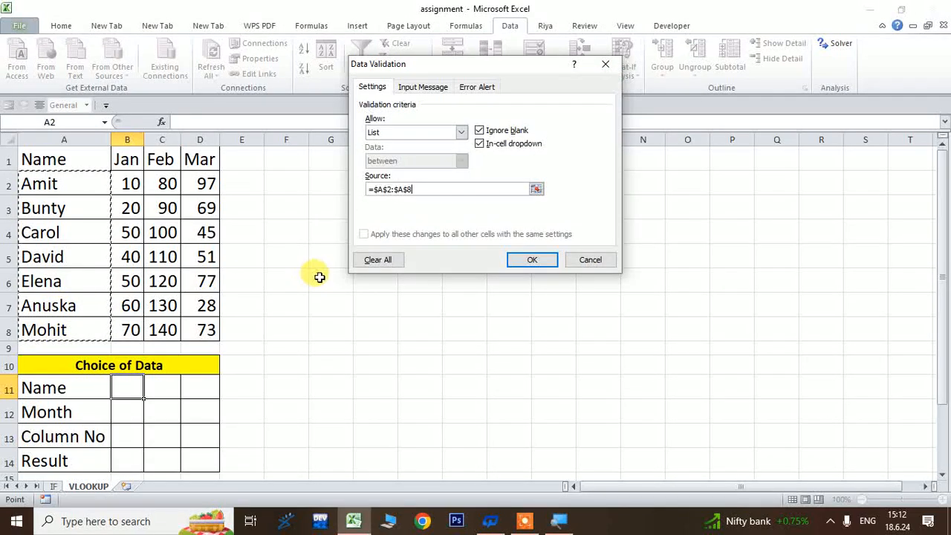
pyautogui.click(530, 260)
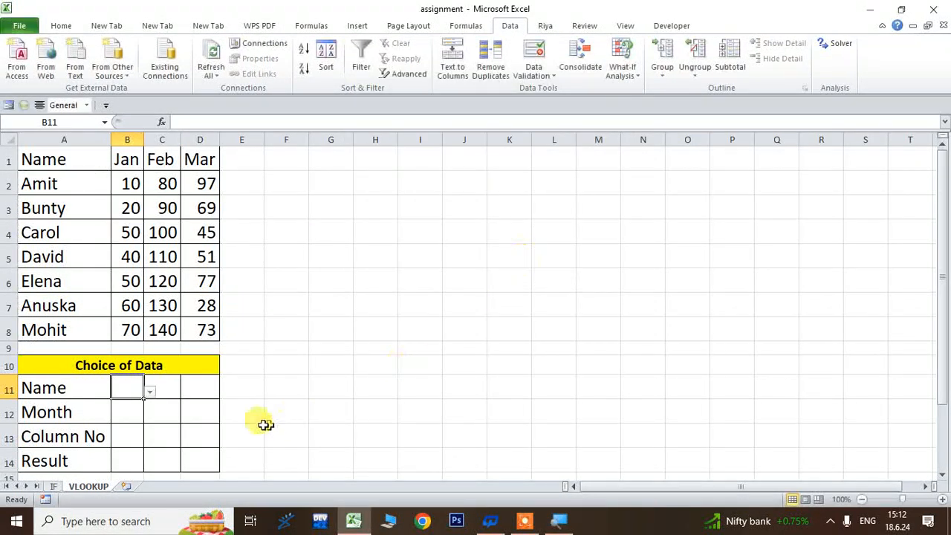
# Step: Try the drop-down list in B11 with the first name, and leave the second name of the list selected
pyautogui.click(150, 392)
pyautogui.click(149, 402)
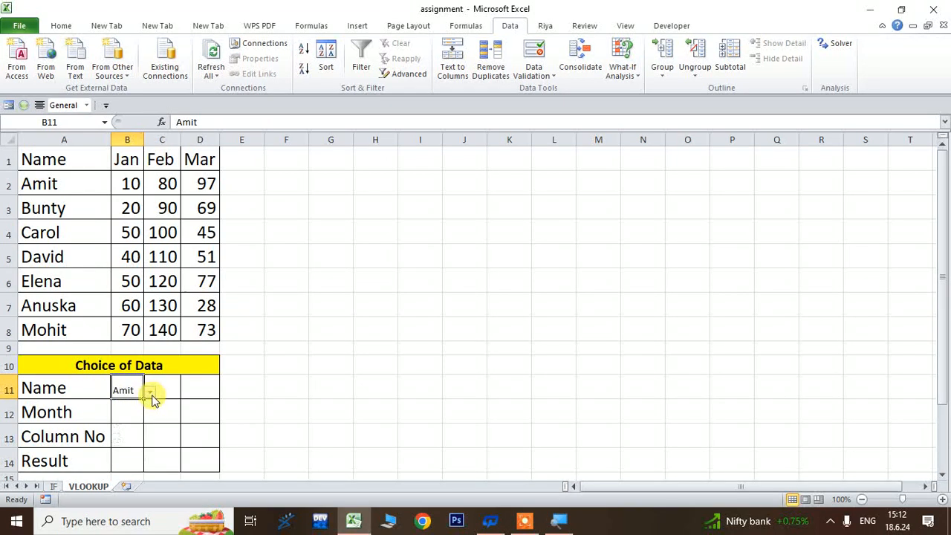
pyautogui.click(151, 394)
pyautogui.click(127, 411)
pyautogui.click(259, 384)
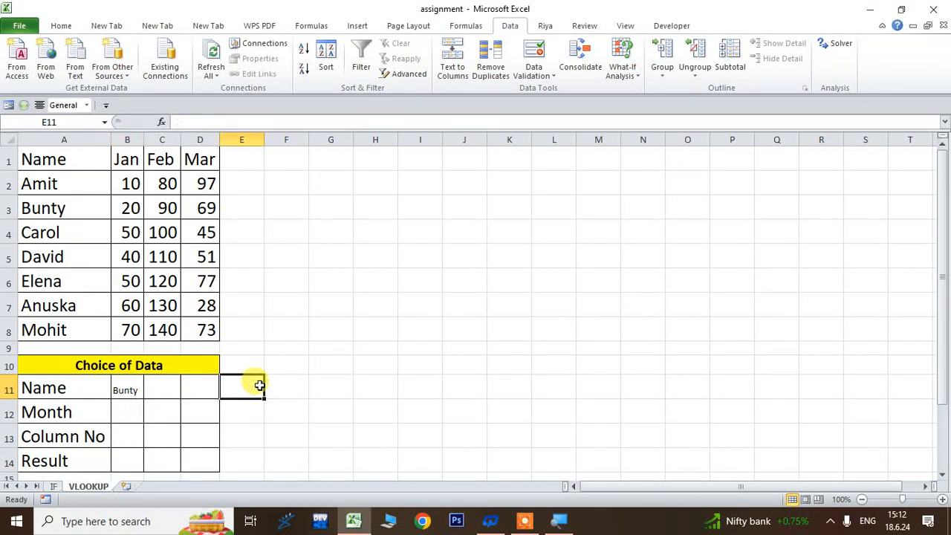
# Step: Add a month drop-down list to cell B12 through List data validation with the source =$B$1:$D$1
pyautogui.click(127, 409)
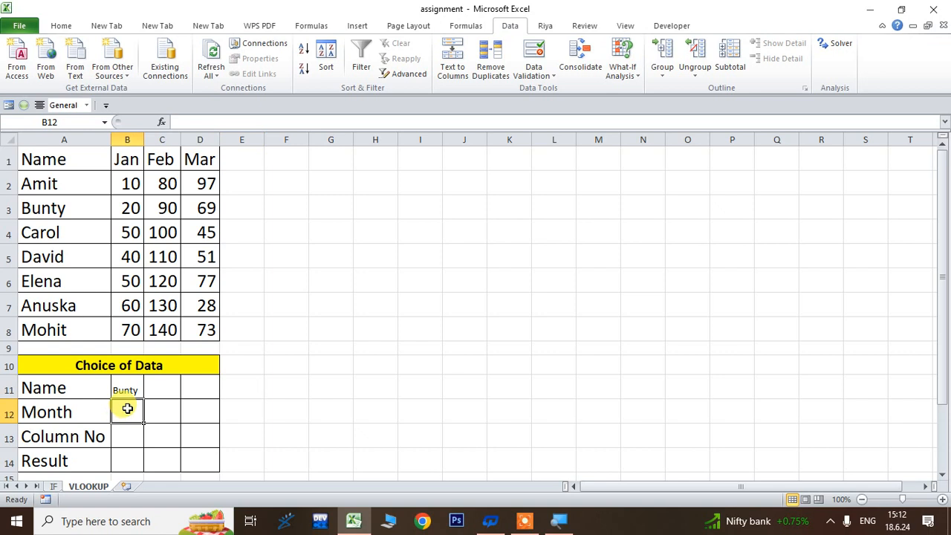
pyautogui.click(534, 59)
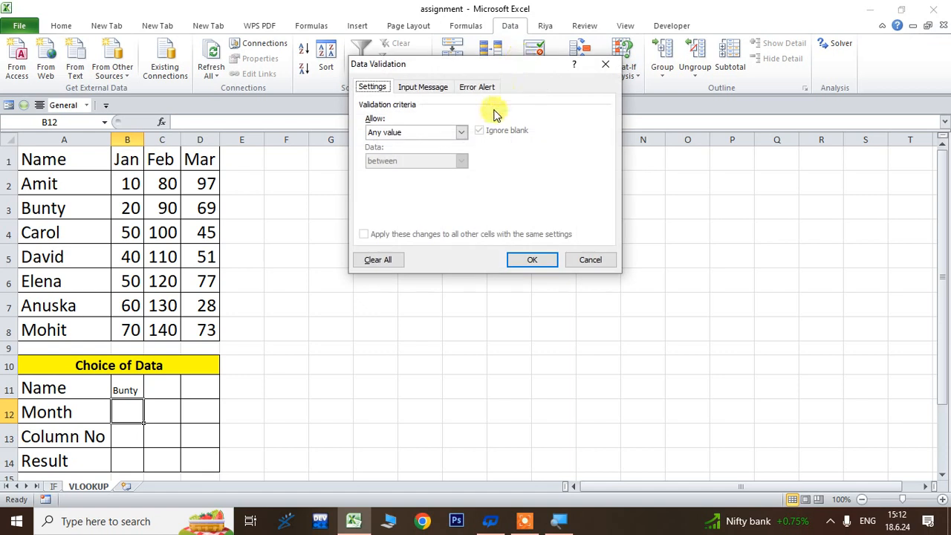
pyautogui.click(461, 132)
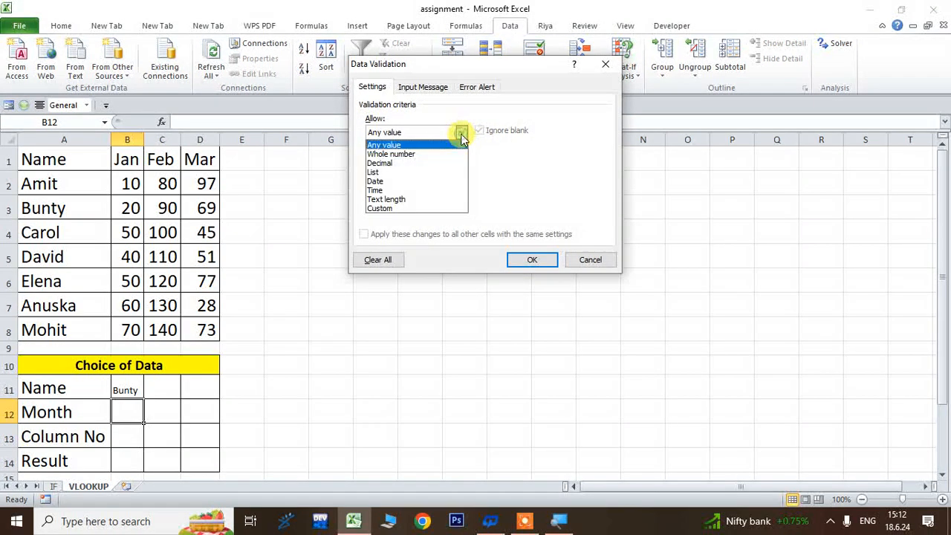
pyautogui.click(393, 174)
pyautogui.click(373, 188)
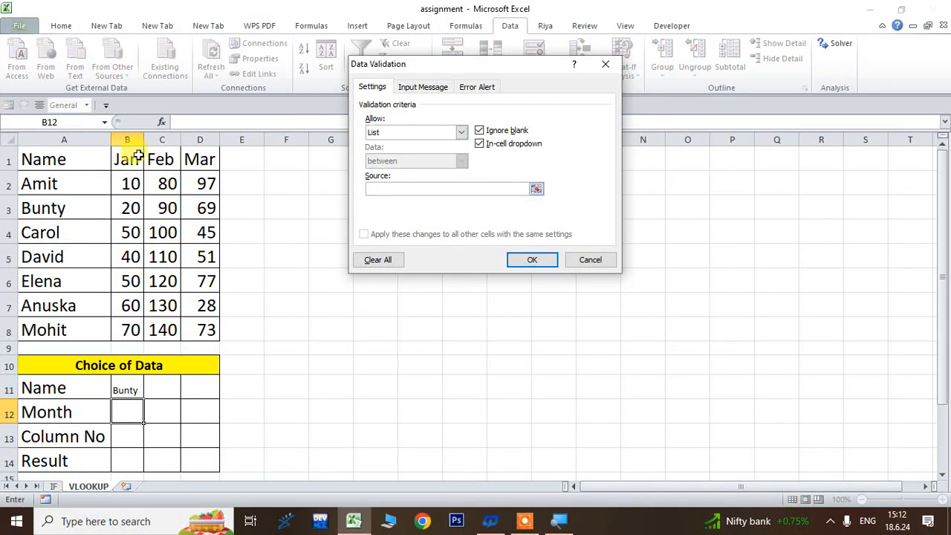
pyautogui.moveTo(126, 159); pyautogui.dragTo(200, 159)
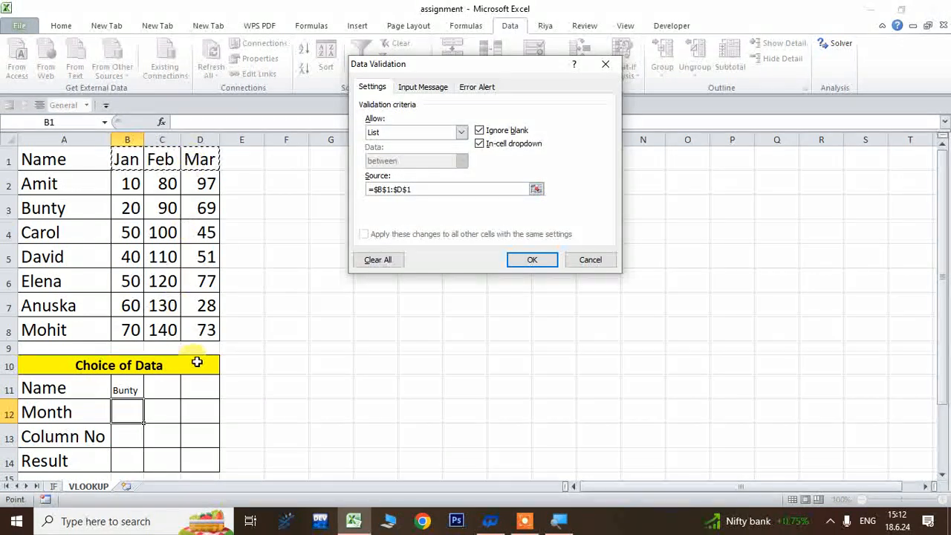
pyautogui.click(533, 259)
# Step: Try the month drop-down list in B12 with Jan, and leave Feb selected
pyautogui.click(150, 416)
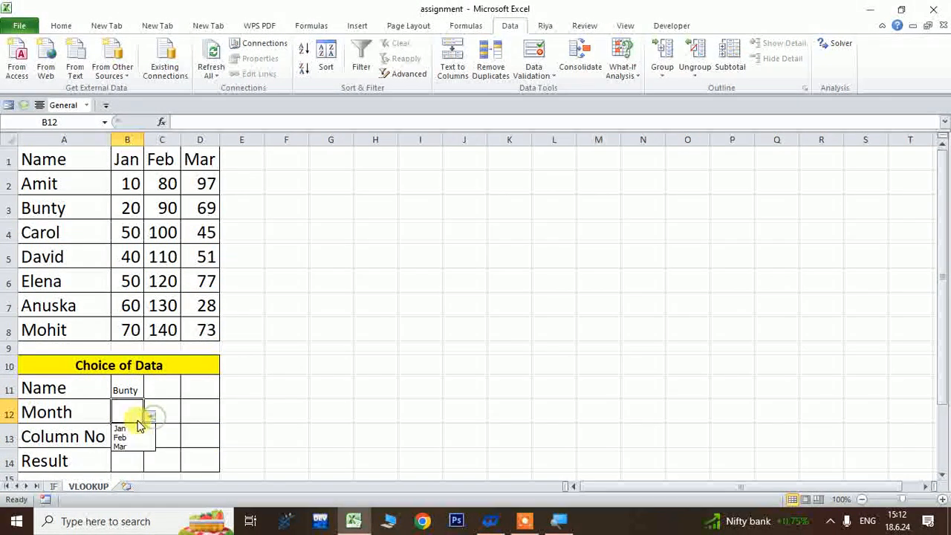
pyautogui.click(127, 426)
pyautogui.click(150, 420)
pyautogui.click(126, 436)
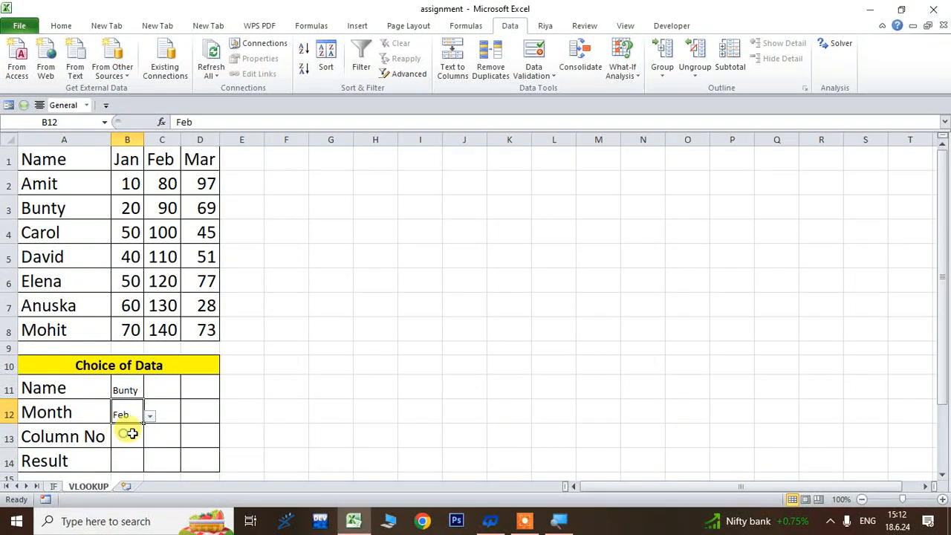
pyautogui.click(255, 410)
# Step: Add a drop-down list to cell B13 through List data validation with the source 2,3,4
pyautogui.click(126, 438)
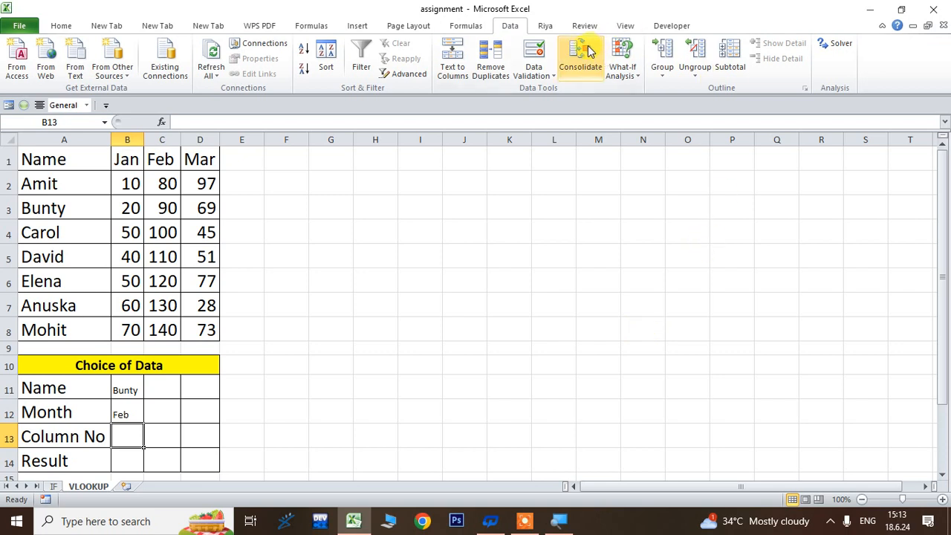
pyautogui.click(532, 52)
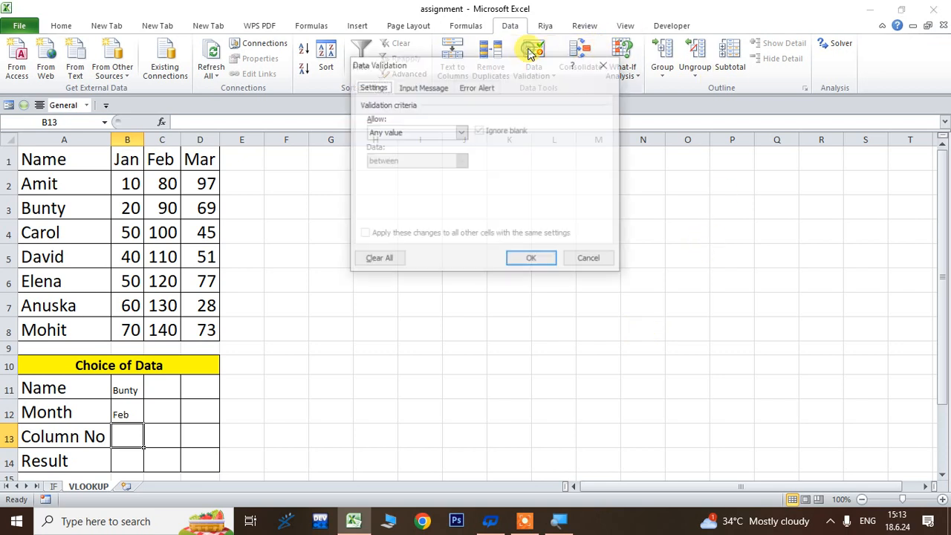
pyautogui.click(461, 132)
pyautogui.click(381, 173)
pyautogui.click(399, 188)
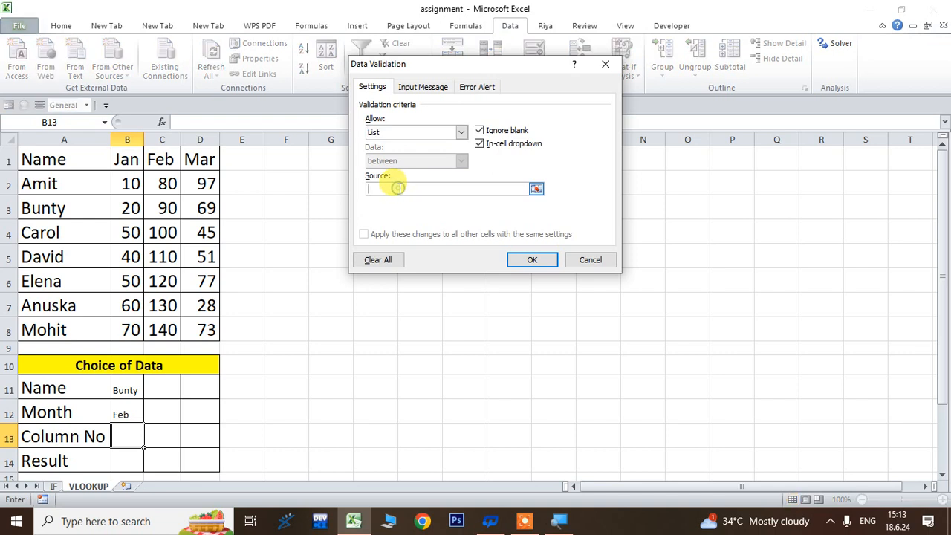
pyautogui.write('2,3,4')
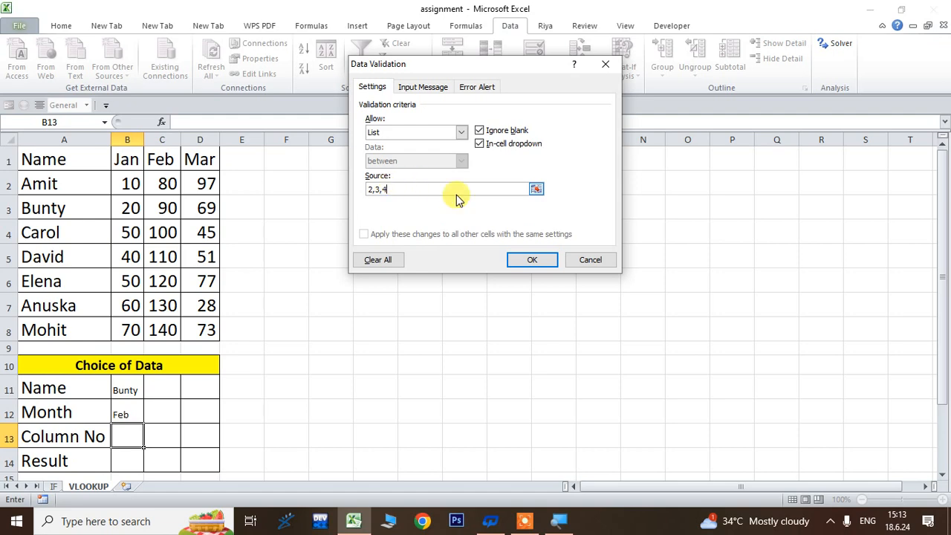
pyautogui.click(533, 261)
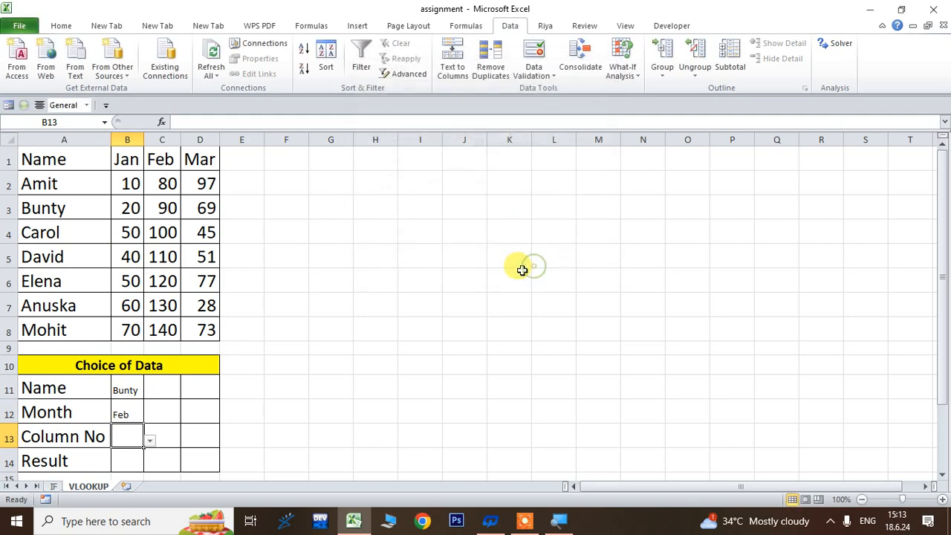
# Step: Try the column number drop-down list in B13 through its options, and leave 4 selected
pyautogui.click(149, 444)
pyautogui.click(128, 462)
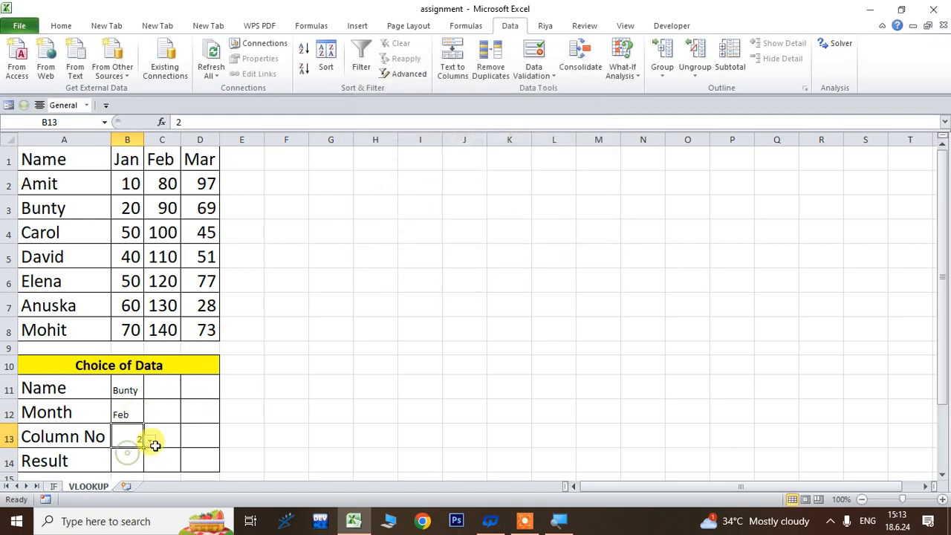
pyautogui.click(150, 444)
pyautogui.click(127, 462)
pyautogui.click(148, 441)
pyautogui.click(127, 470)
pyautogui.click(283, 457)
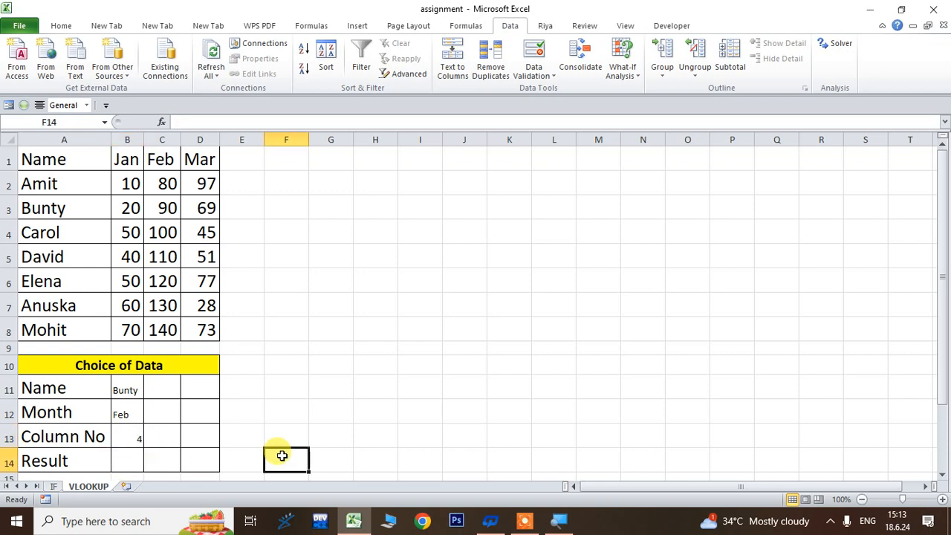
# Step: Format cells B11:B14 with font size 18 and bold text, and autofit the width of column B
pyautogui.moveTo(127, 388); pyautogui.dragTo(129, 462)
pyautogui.click(66, 24)
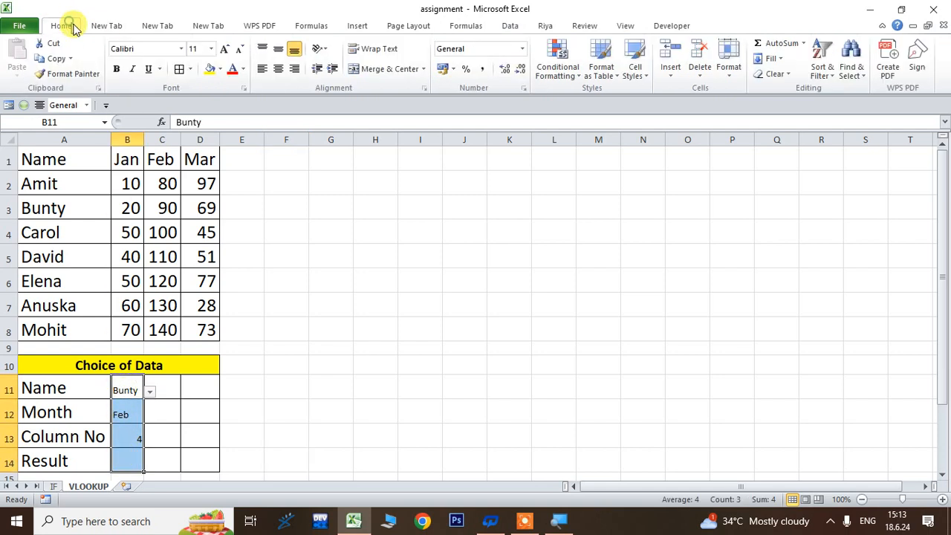
pyautogui.click(226, 50)
pyautogui.click(226, 50)
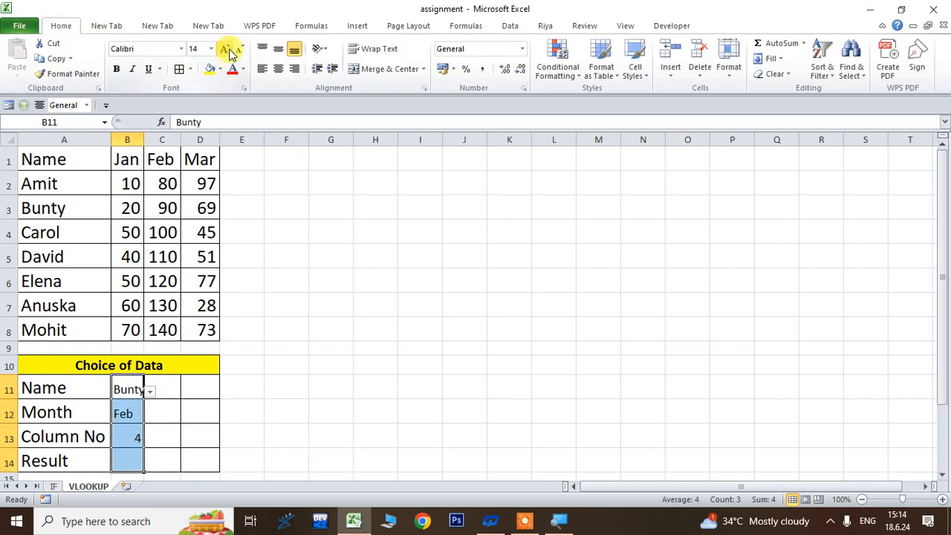
pyautogui.click(226, 49)
pyautogui.click(229, 51)
pyautogui.click(117, 68)
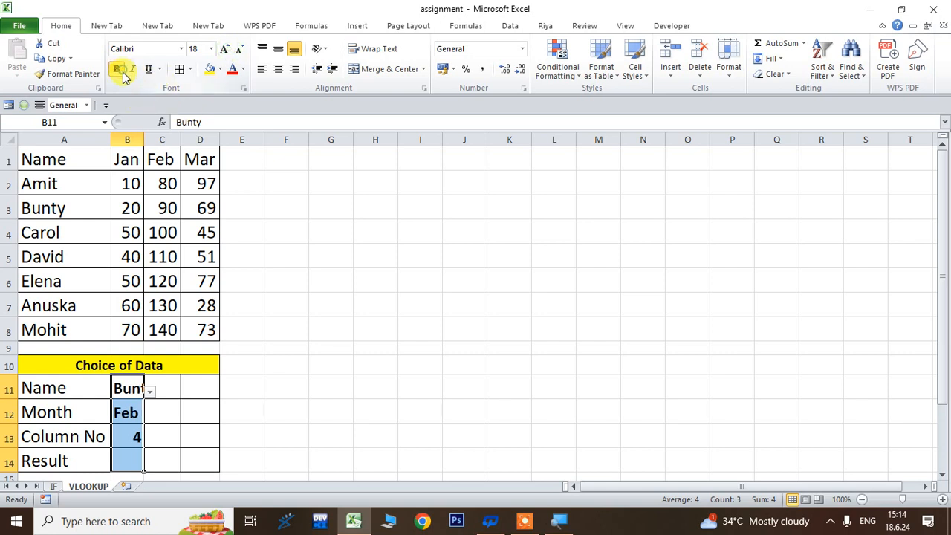
pyautogui.doubleClick(143, 140)
pyautogui.click(399, 252)
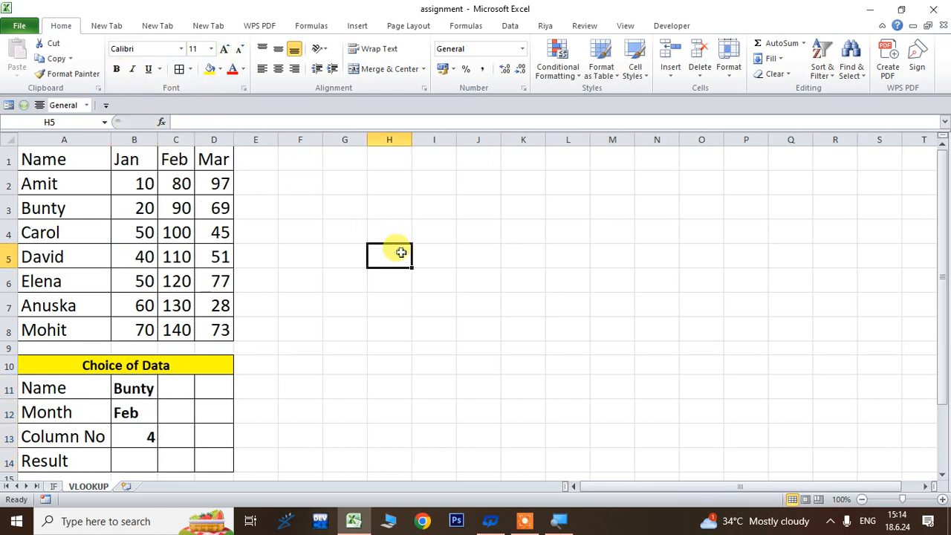
# Step: Center the contents of the Choice of Data cells A11:D14 horizontally
pyautogui.moveTo(44, 386); pyautogui.dragTo(209, 462)
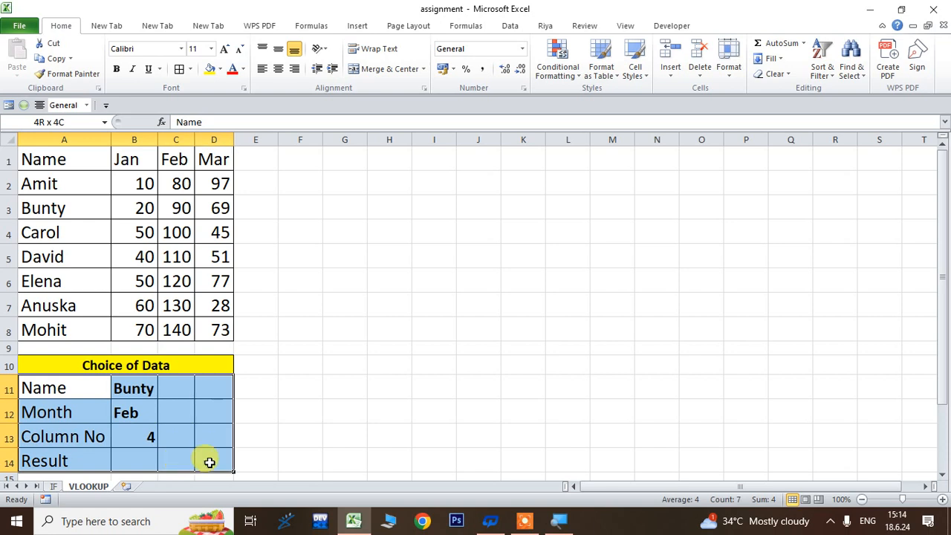
pyautogui.click(278, 69)
pyautogui.click(387, 327)
# Step: Format the "Result" label in A14 with a yellow fill and bold text
pyautogui.click(78, 457)
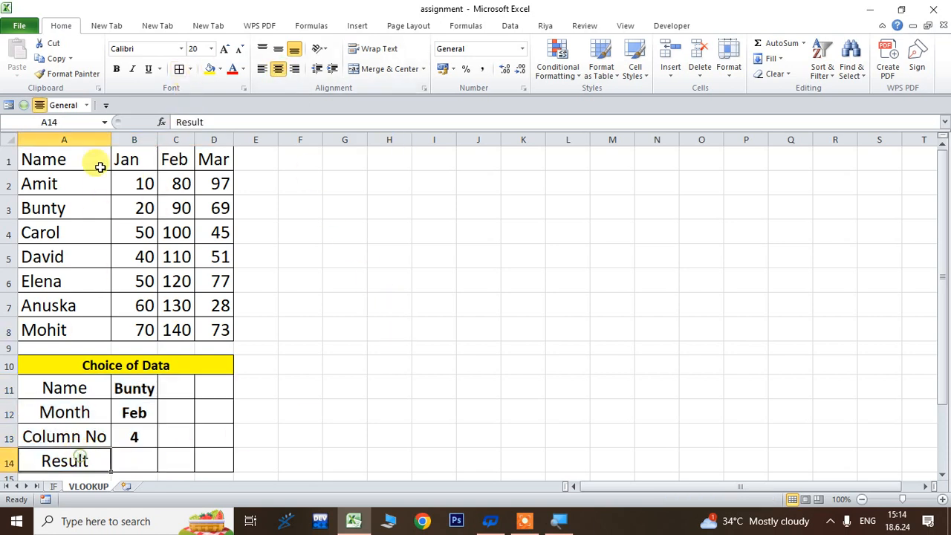
pyautogui.click(210, 68)
pyautogui.click(117, 68)
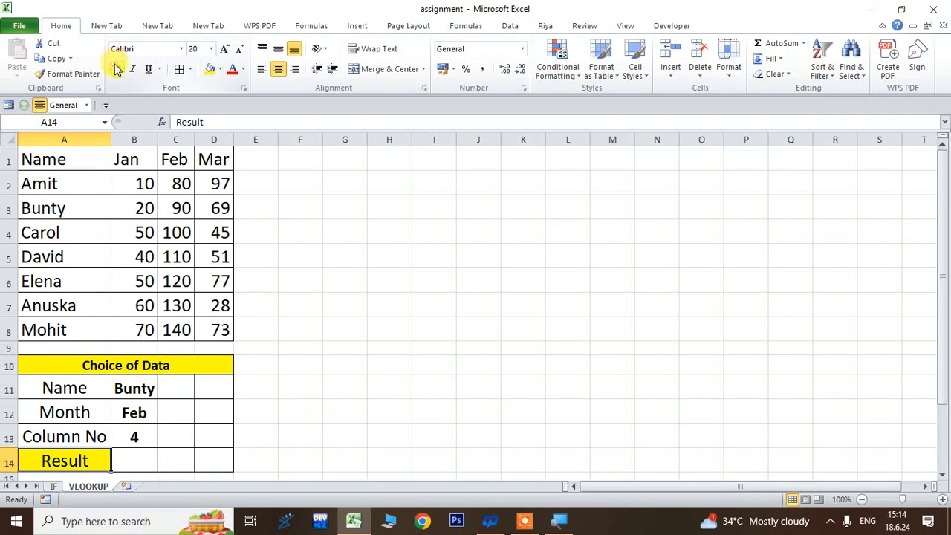
# Step: Enter the formula =VLOOKUP(B11,A2:D8,B13,FALSE) in the result cell B14
pyautogui.click(143, 456)
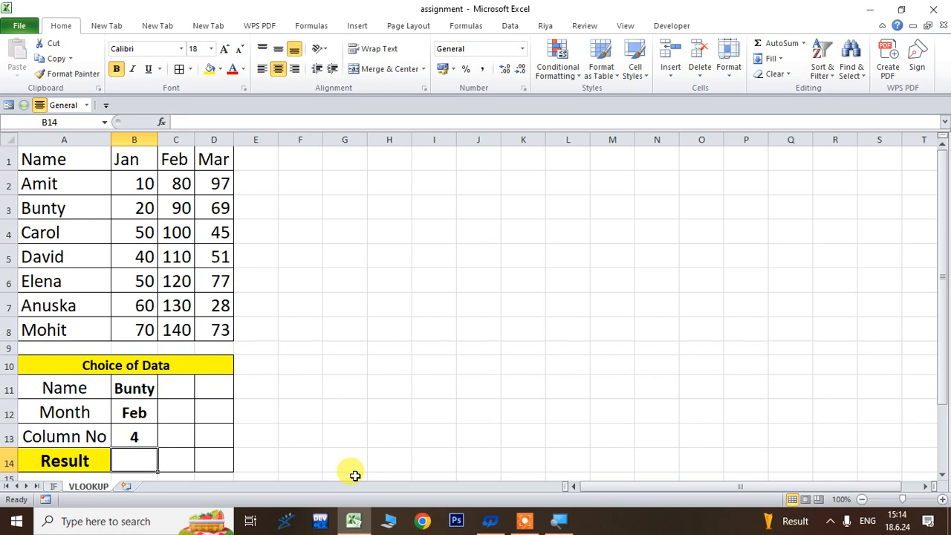
pyautogui.write('=')
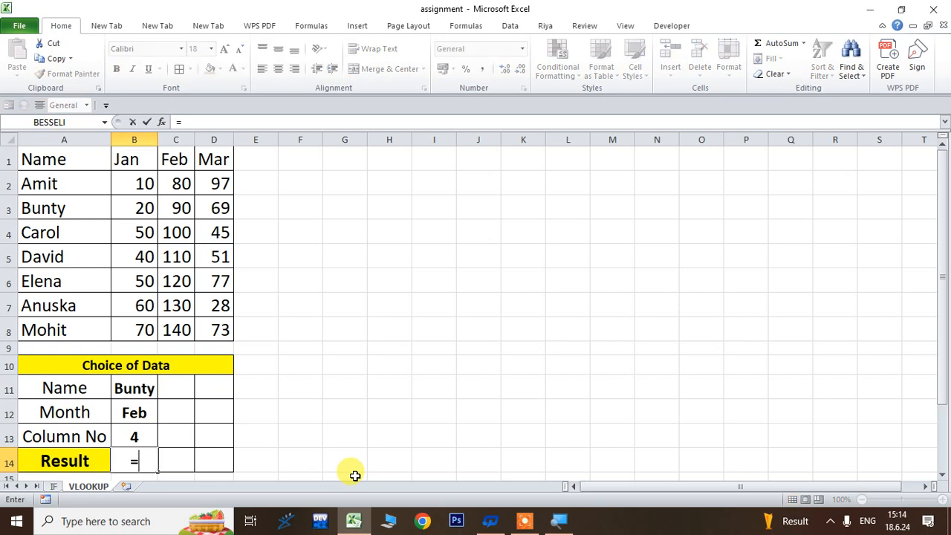
pyautogui.write('vlookup(')
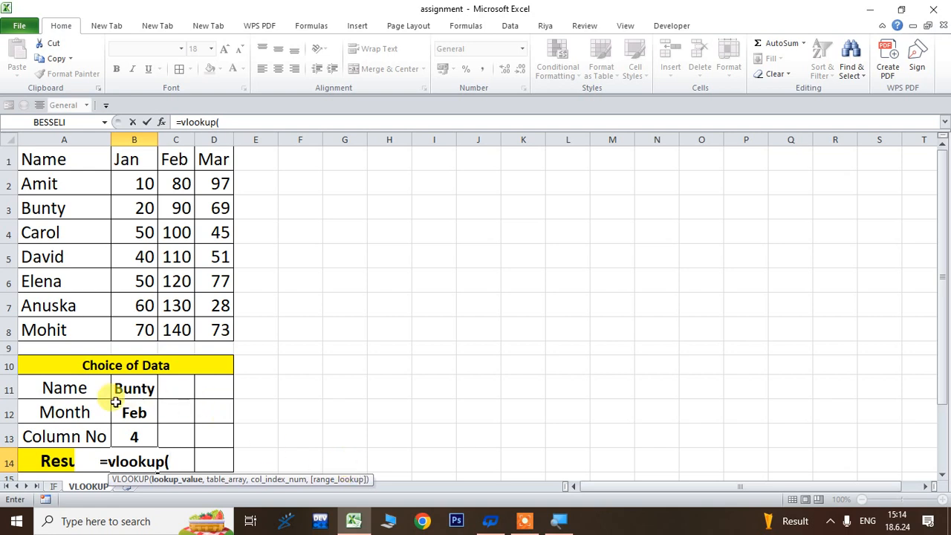
pyautogui.click(142, 389)
pyautogui.write(',')
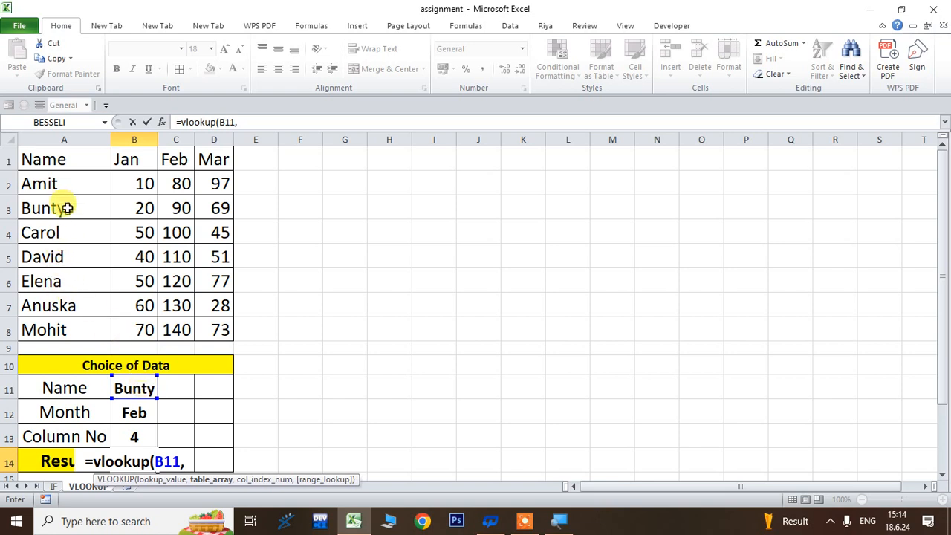
pyautogui.click(30, 177)
pyautogui.moveTo(29, 177); pyautogui.dragTo(227, 330)
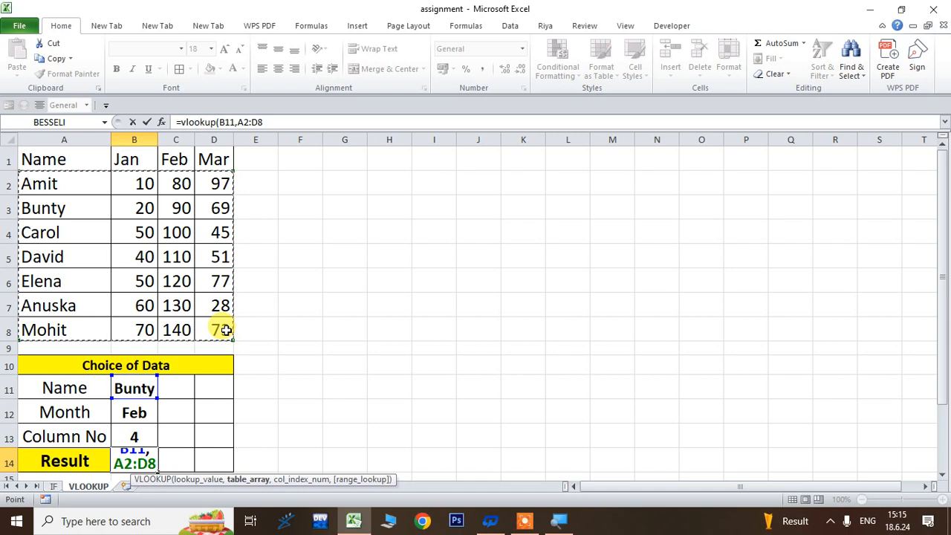
pyautogui.write(',')
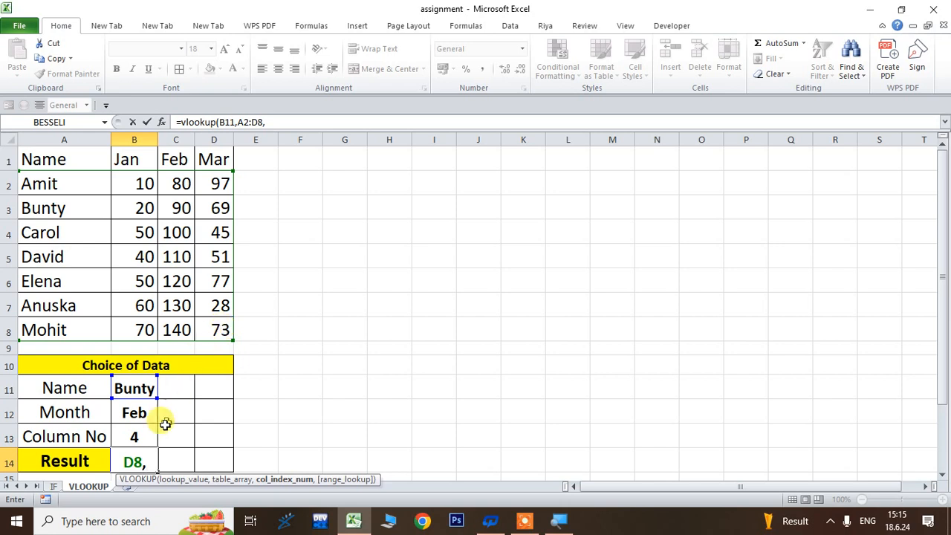
pyautogui.click(142, 434)
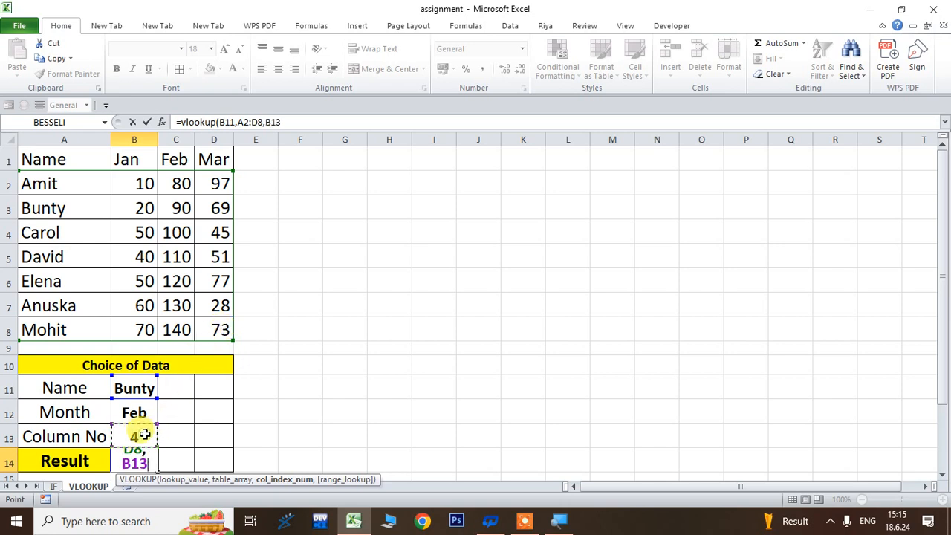
pyautogui.write(',')
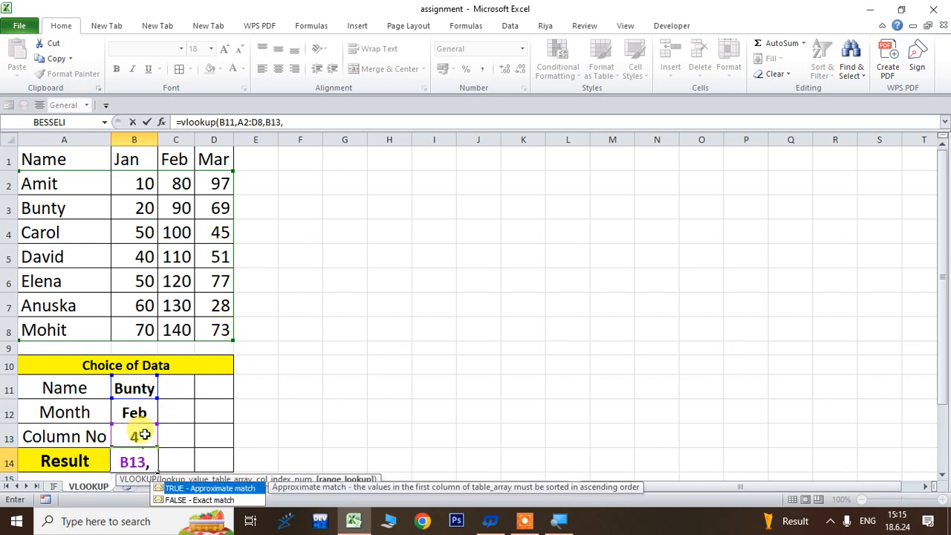
pyautogui.doubleClick(191, 501)
pyautogui.write(')')
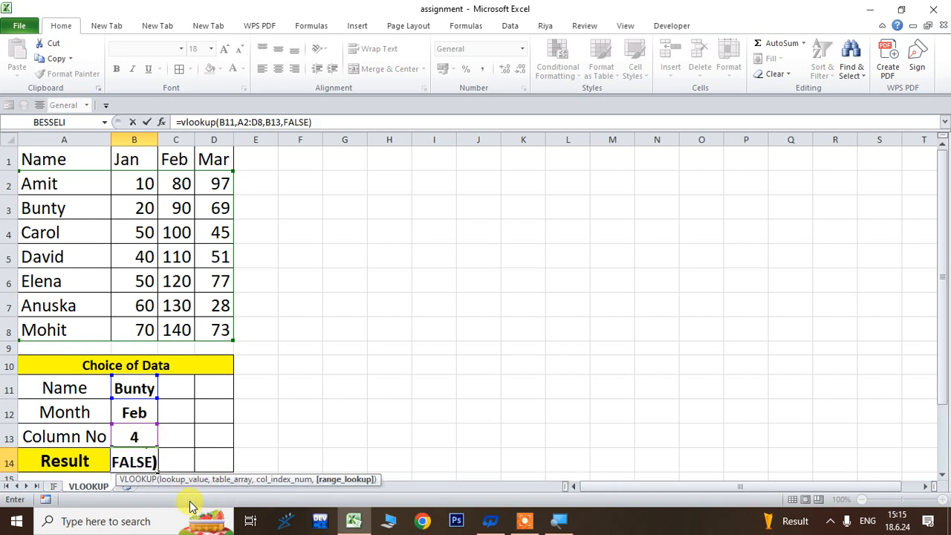
pyautogui.press('Return')
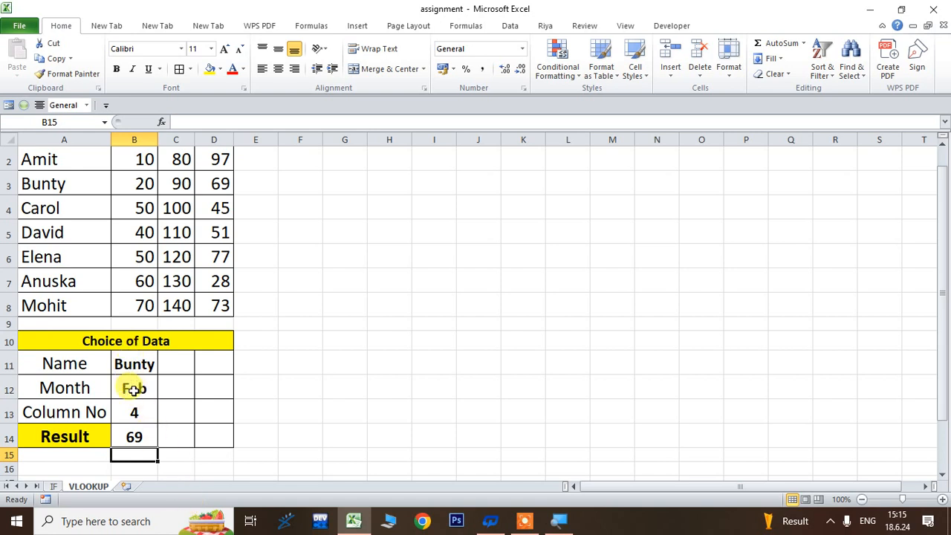
# Step: Delete the Month row (row 12) from the Choice of Data block
pyautogui.scroll(1, 296, 320)
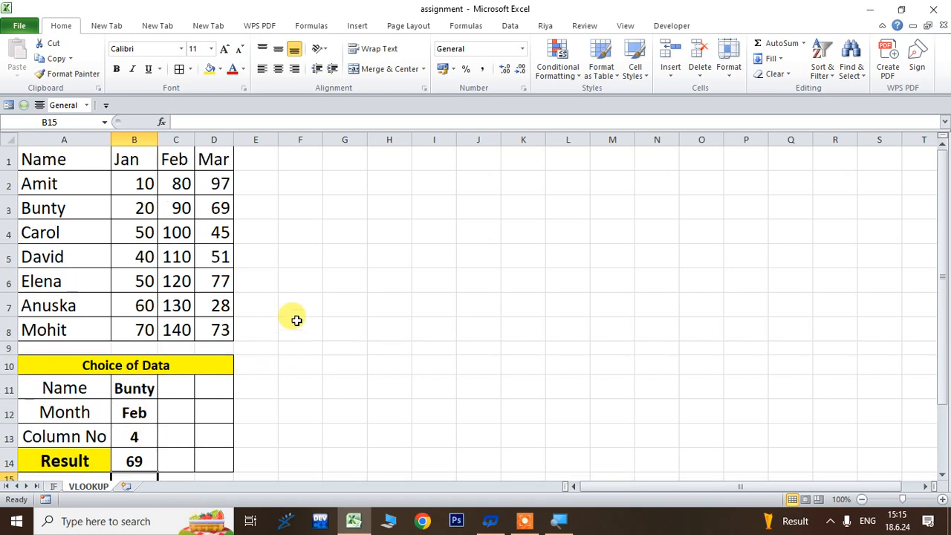
pyautogui.click(133, 441)
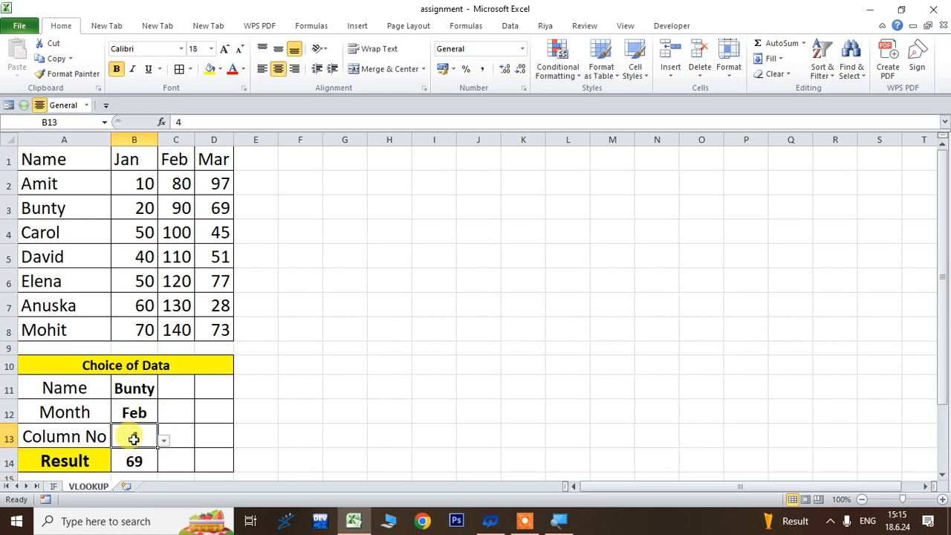
pyautogui.click(141, 410)
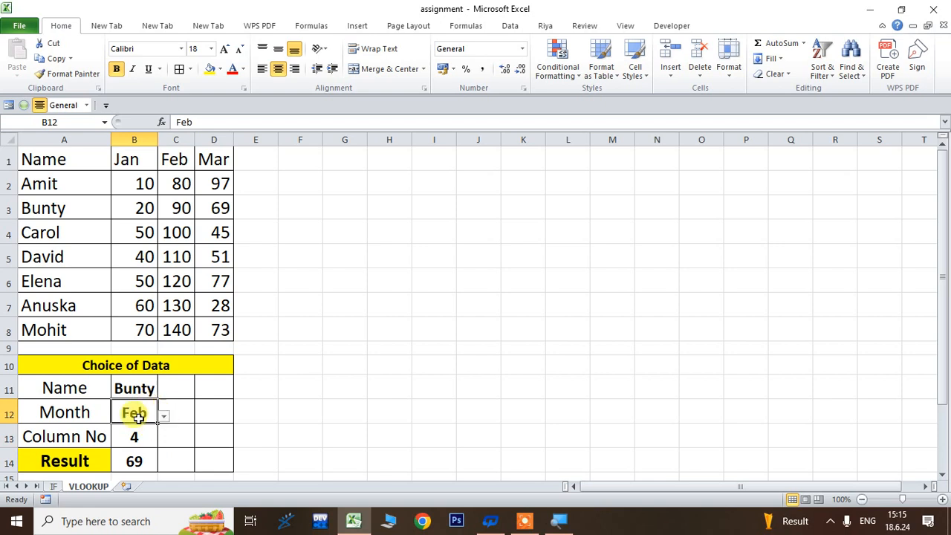
pyautogui.click(7, 412)
pyautogui.rightClick(7, 413)
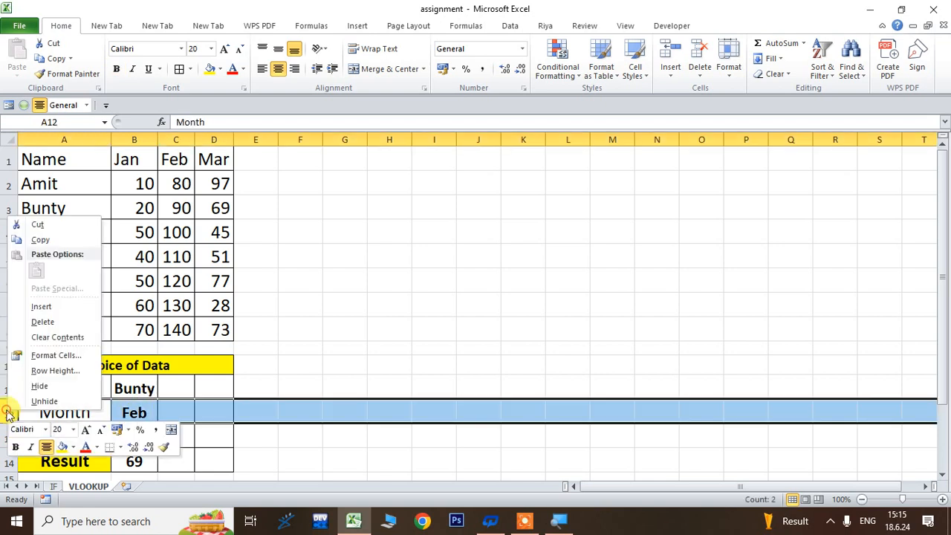
pyautogui.click(34, 322)
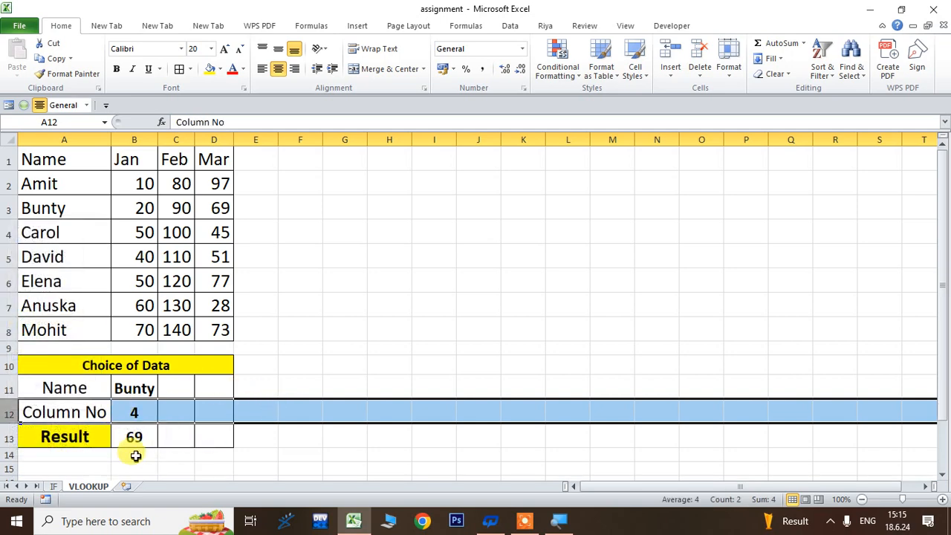
# Step: Test the lookup by choosing column number 3 from the drop-down list in B12
pyautogui.click(139, 411)
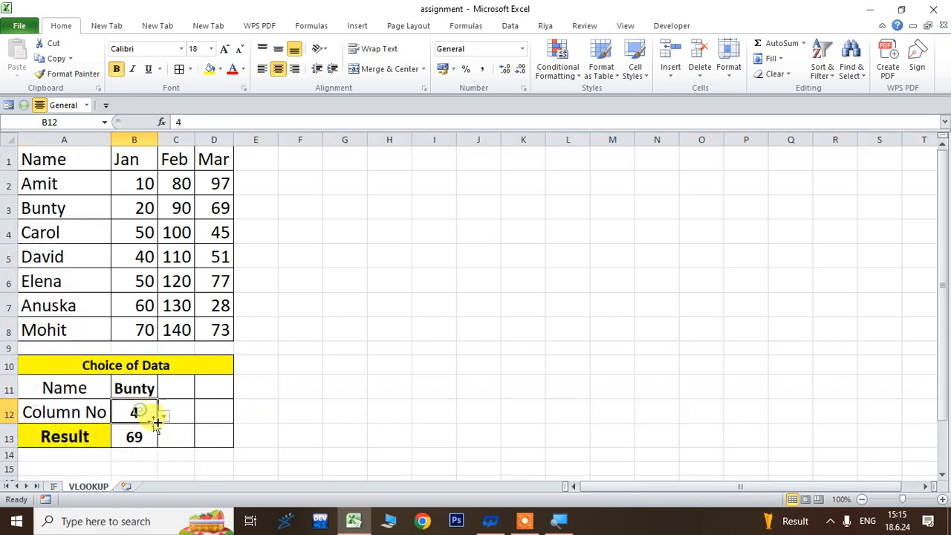
pyautogui.click(163, 416)
pyautogui.click(136, 438)
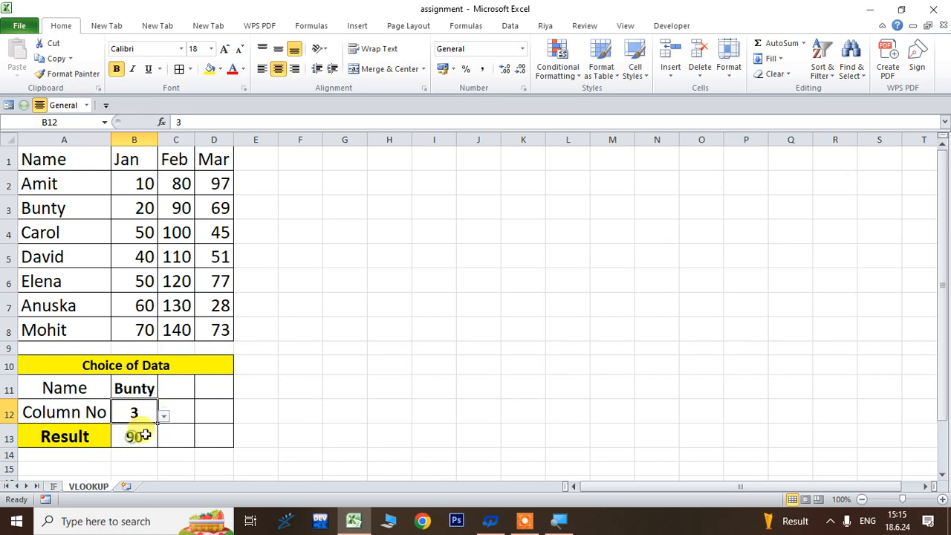
pyautogui.click(257, 409)
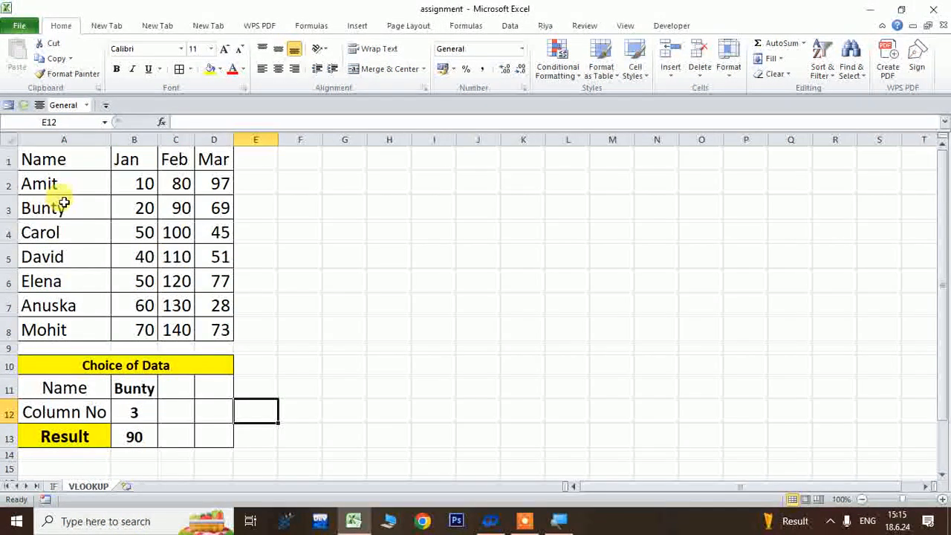
# Step: Choose the name from A2 in B11's drop-down list and set the column number in B12 to 4
pyautogui.click(130, 392)
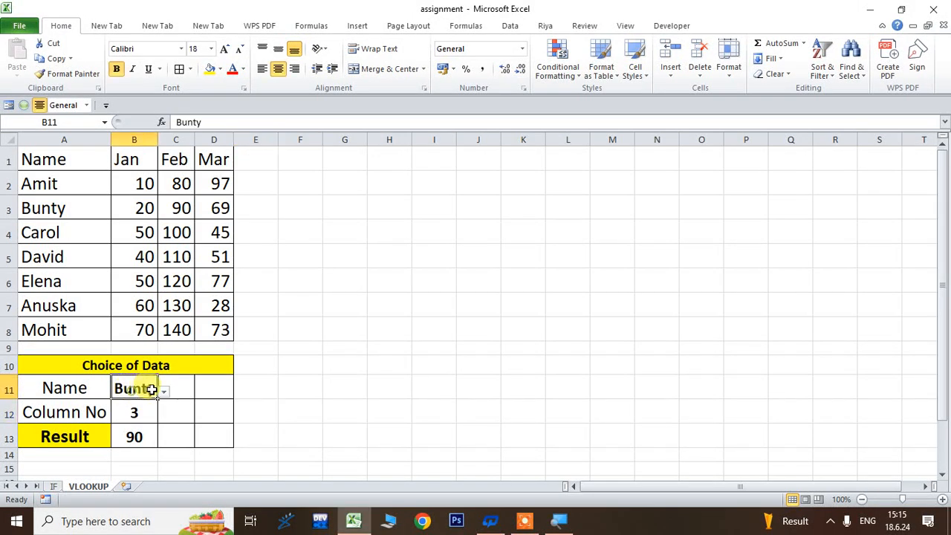
pyautogui.click(163, 393)
pyautogui.click(131, 405)
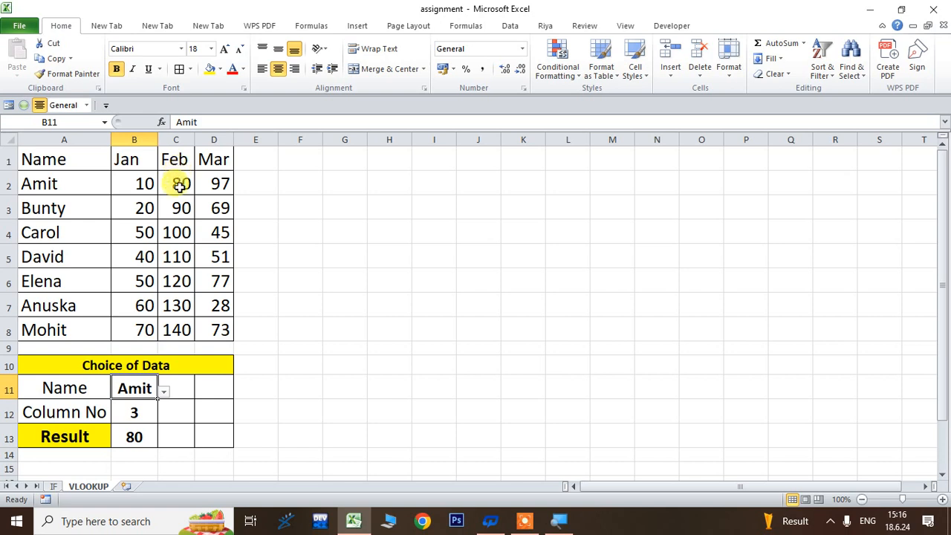
pyautogui.click(145, 413)
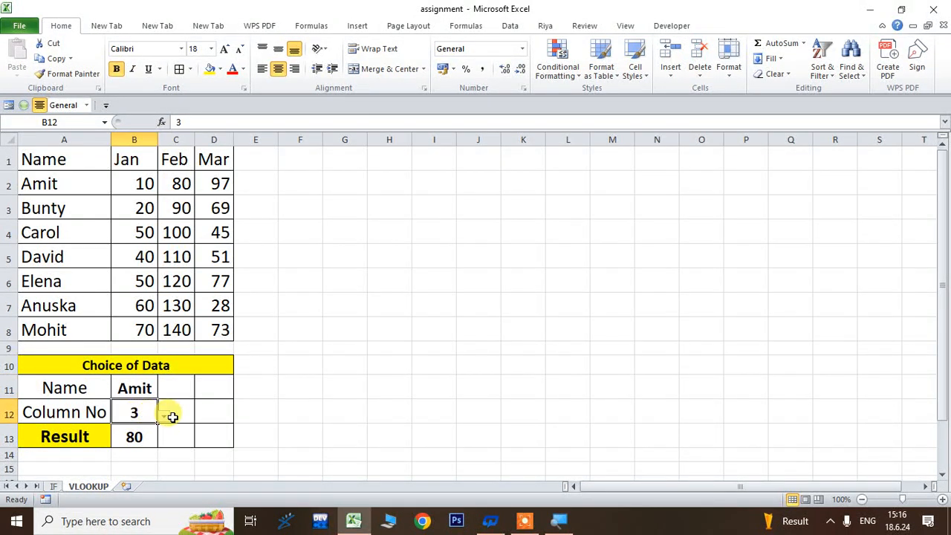
pyautogui.click(163, 416)
pyautogui.click(134, 447)
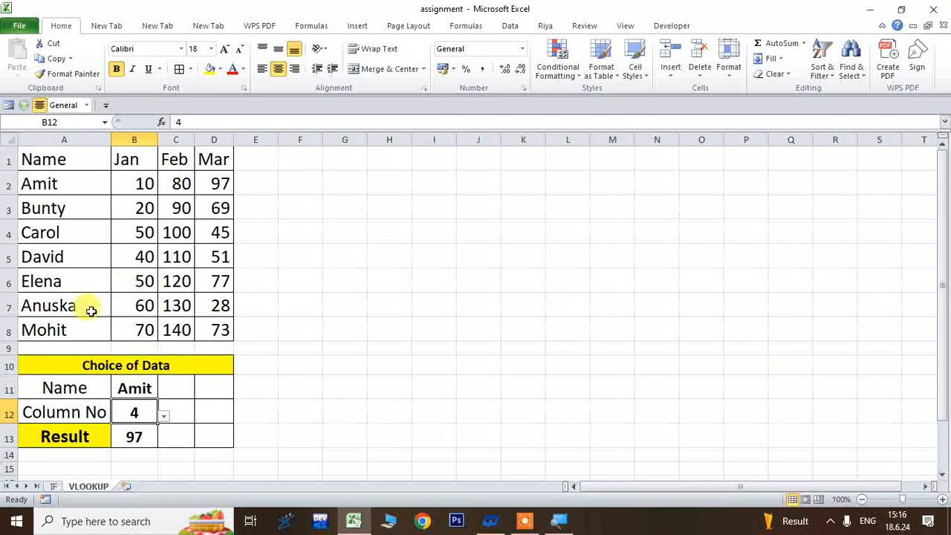
# Step: Choose the name from A5 in B11's drop-down list and inspect the VLOOKUP formula in result cell B13
pyautogui.click(131, 385)
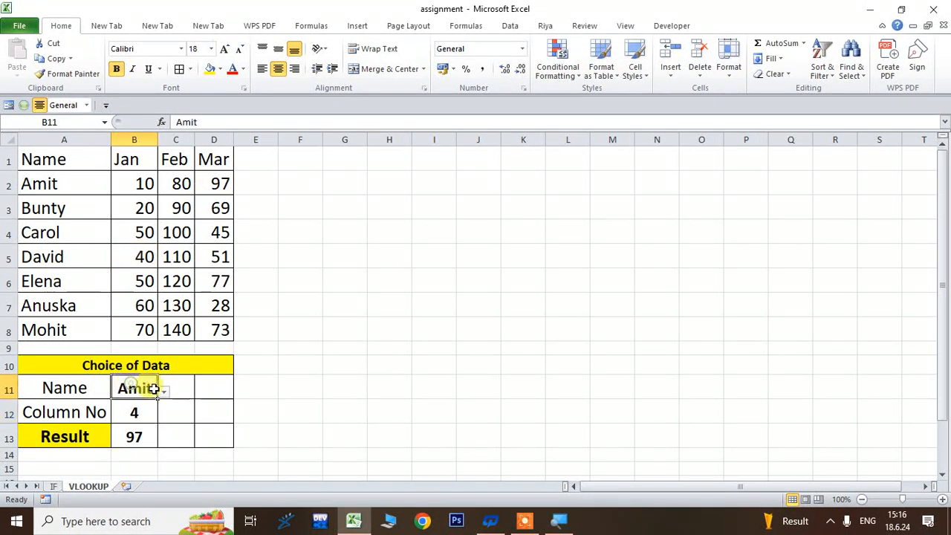
pyautogui.click(162, 393)
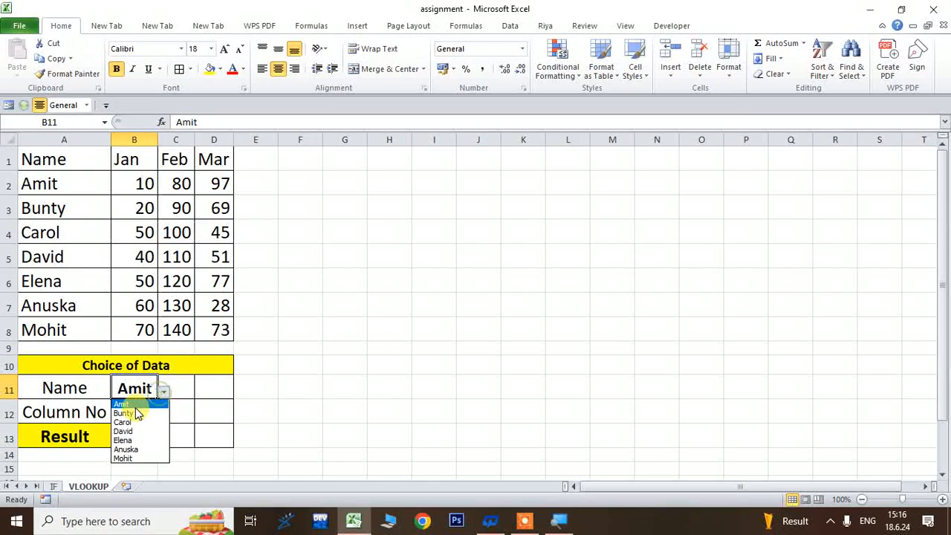
pyautogui.click(127, 433)
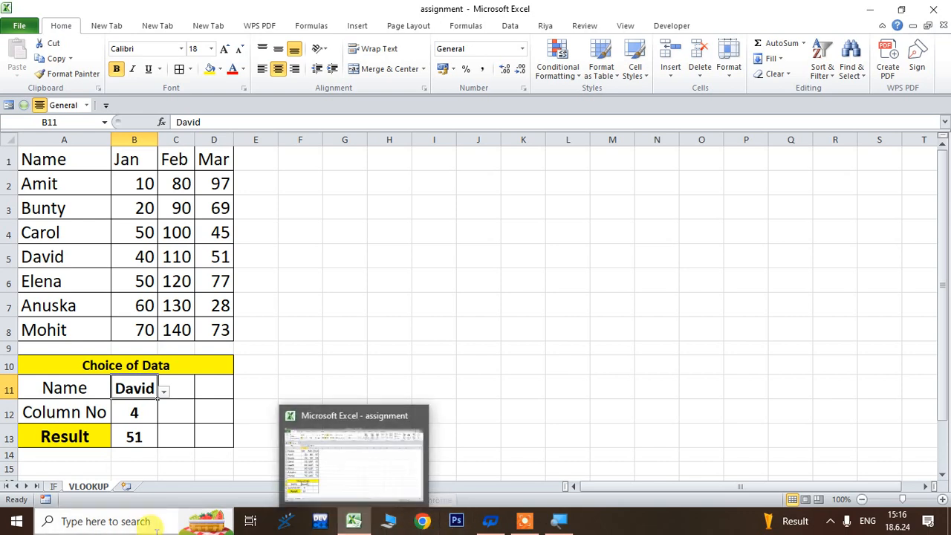
pyautogui.click(151, 436)
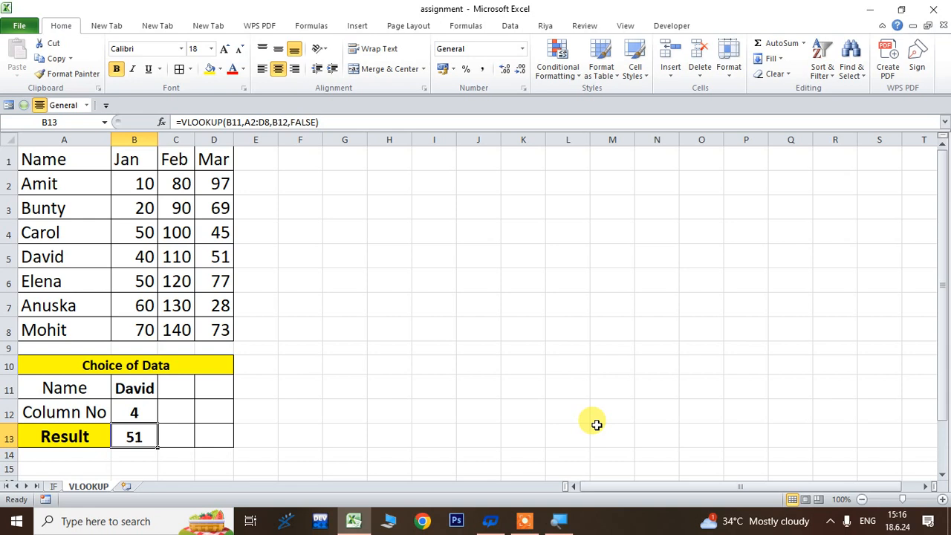
pyautogui.click(522, 523)
pyautogui.click(510, 499)
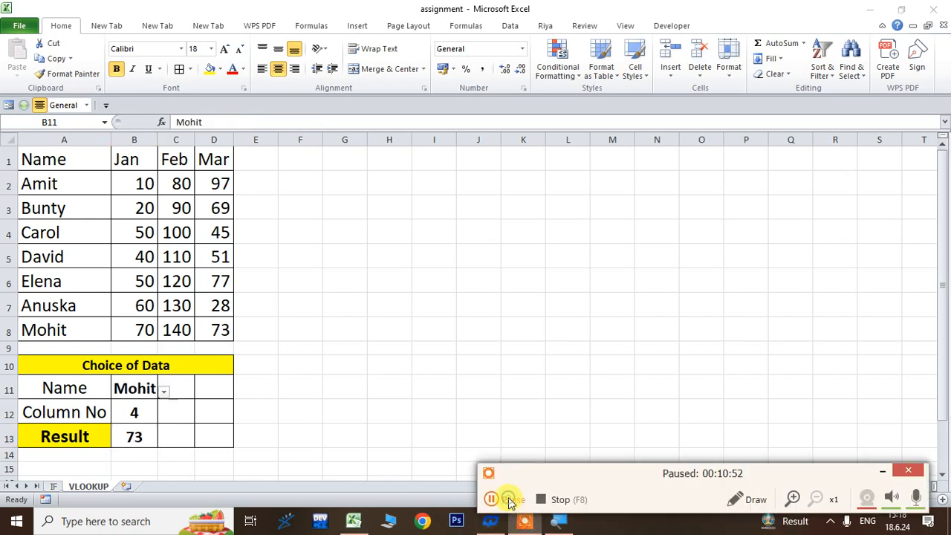
pyautogui.click(510, 499)
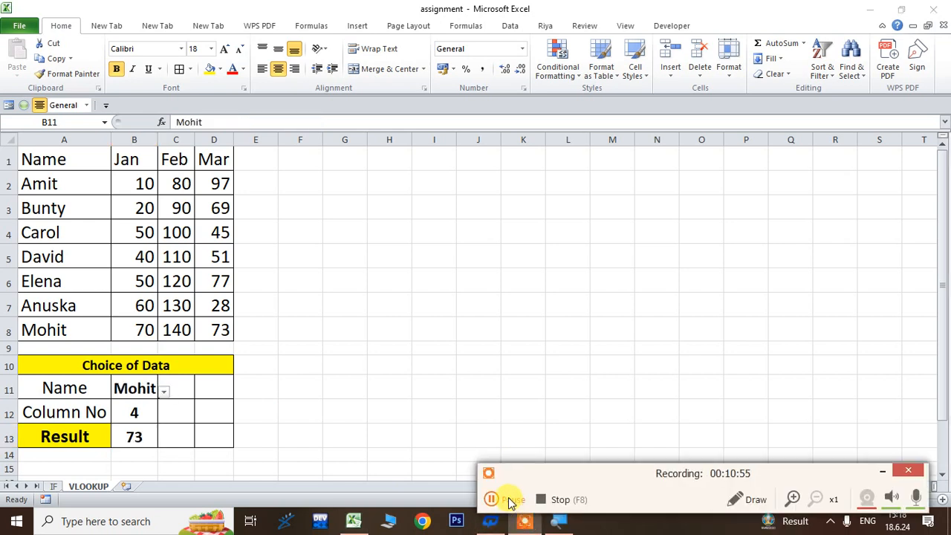